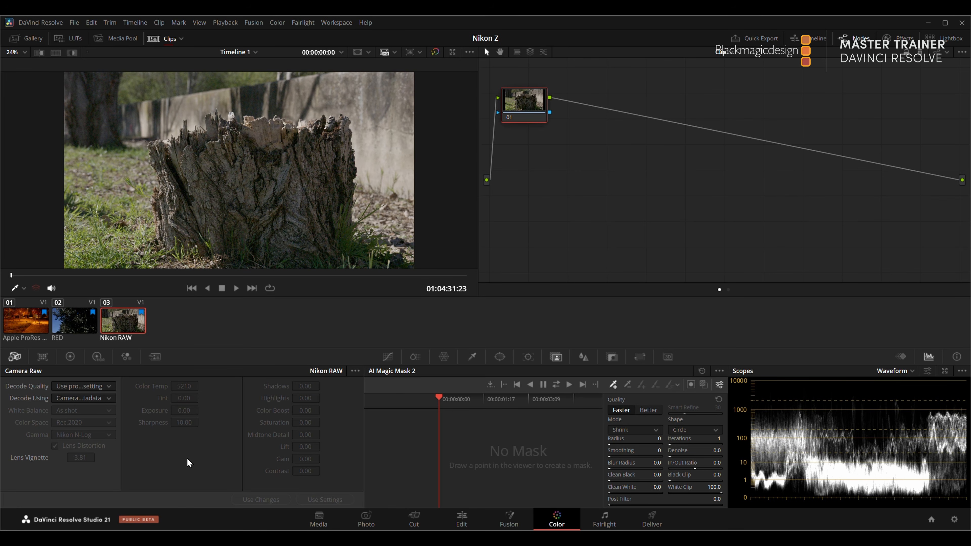
# - Set the Nikon RAW clip to decode using Clip and set its lens vignette to 3.50
pyautogui.click(66, 400)
pyautogui.click(73, 441)
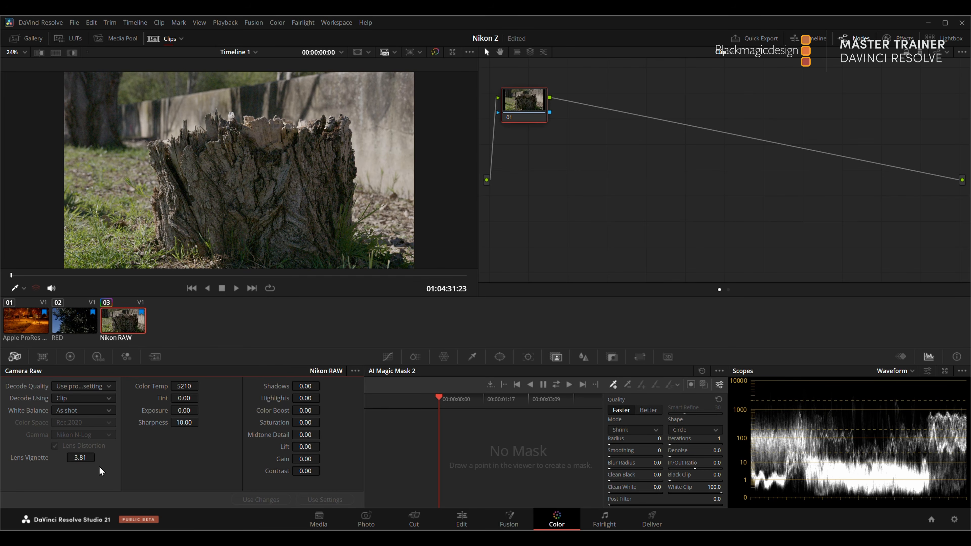
pyautogui.moveTo(85, 461); pyautogui.dragTo(81, 459)
pyautogui.click(97, 457)
pyautogui.click(97, 457)
pyautogui.click(97, 457)
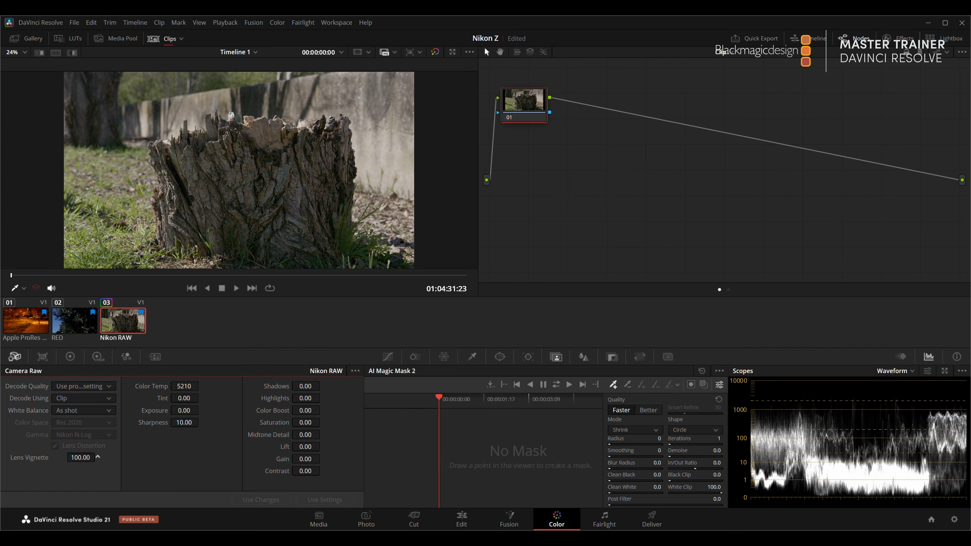
pyautogui.doubleClick(81, 458)
pyautogui.write('8.5')
pyautogui.press('Return')
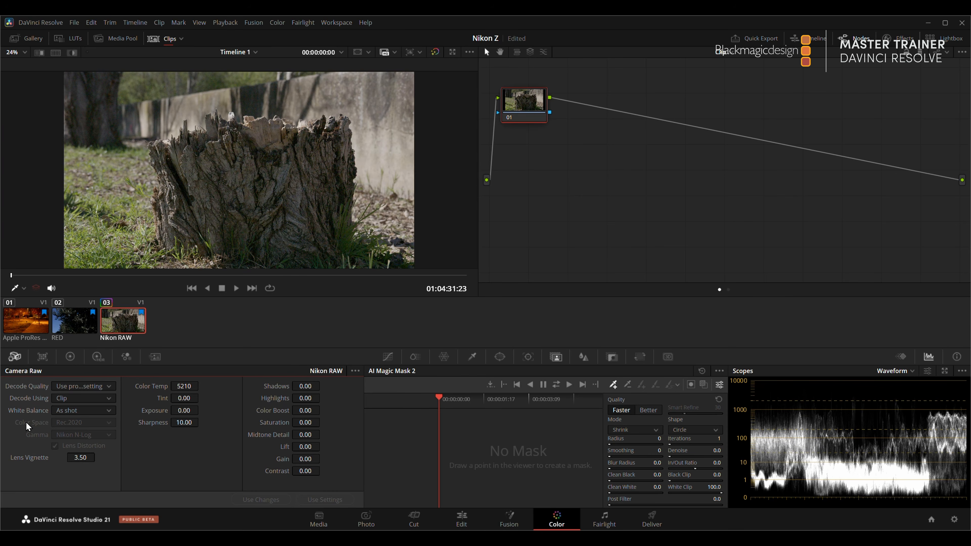
# - Check the project's color management settings and close them without changes
pyautogui.click(954, 519)
pyautogui.moveTo(871, 94); pyautogui.dragTo(455, 74)
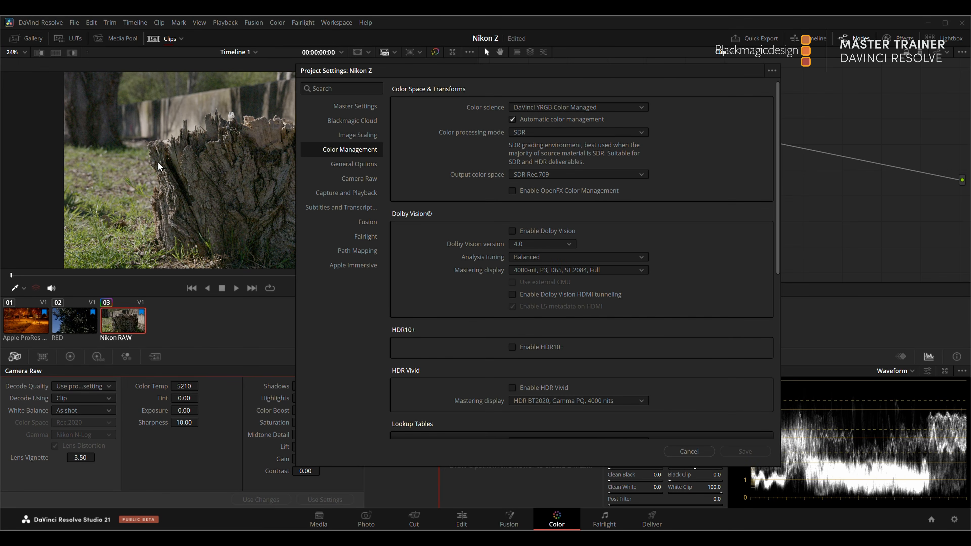
pyautogui.click(688, 451)
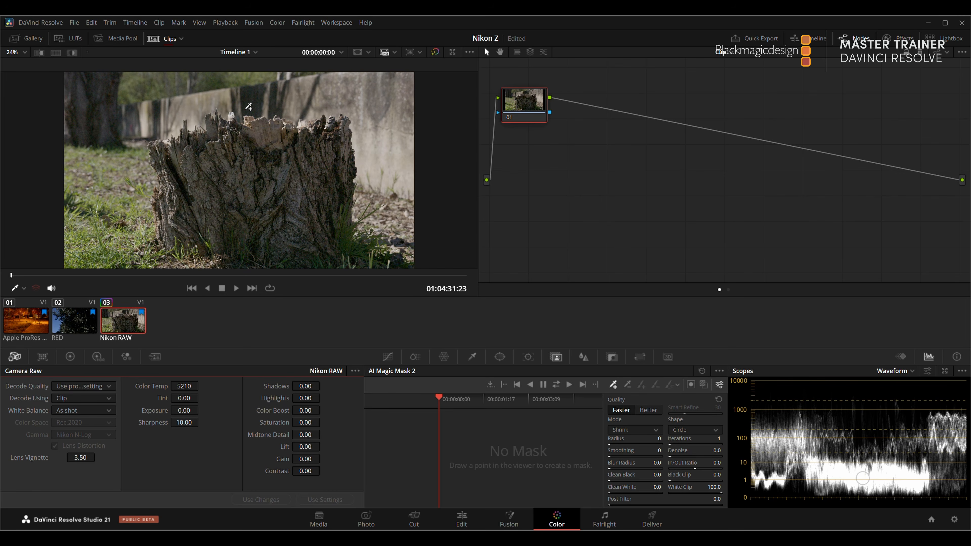
# - Bypass color management on the Nikon RAW clip to compare the image, and re-enable it
pyautogui.rightClick(121, 324)
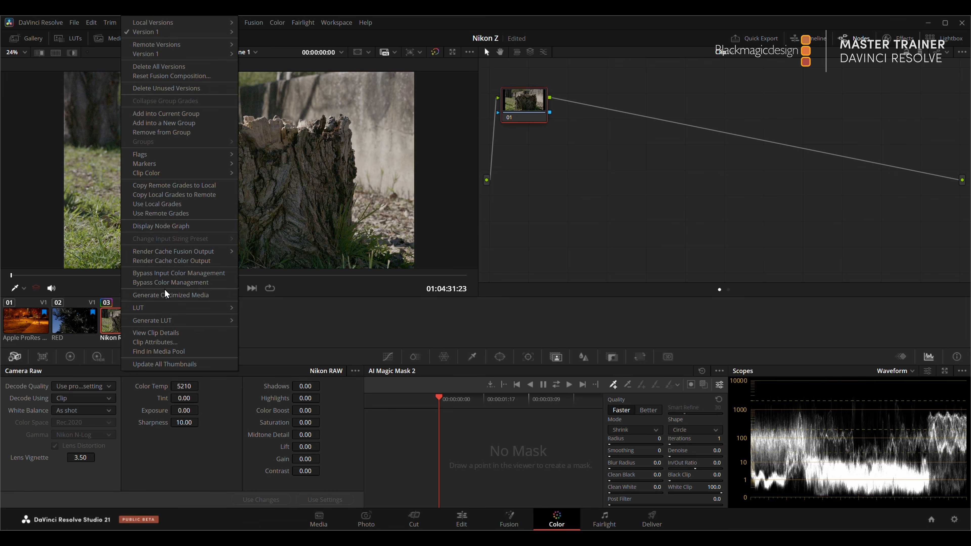
pyautogui.click(160, 283)
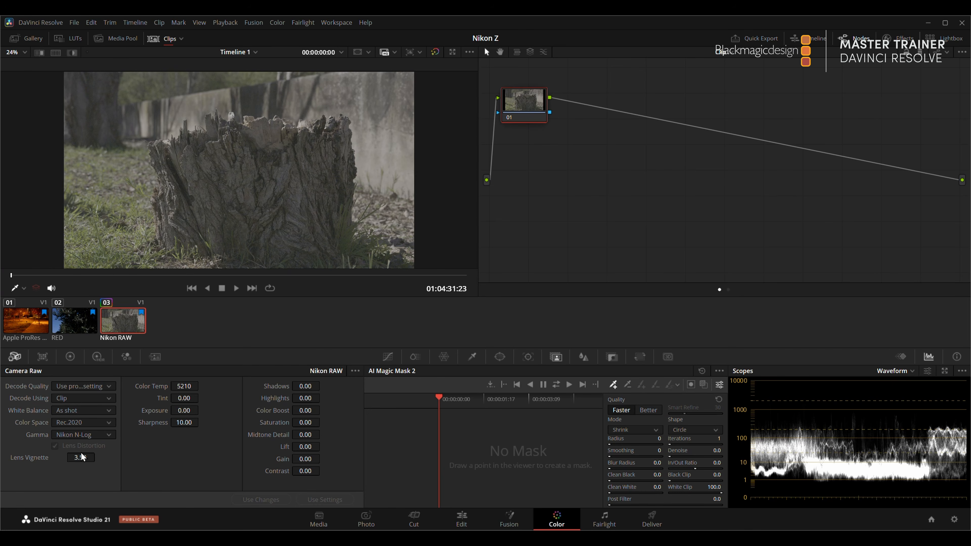
pyautogui.rightClick(125, 317)
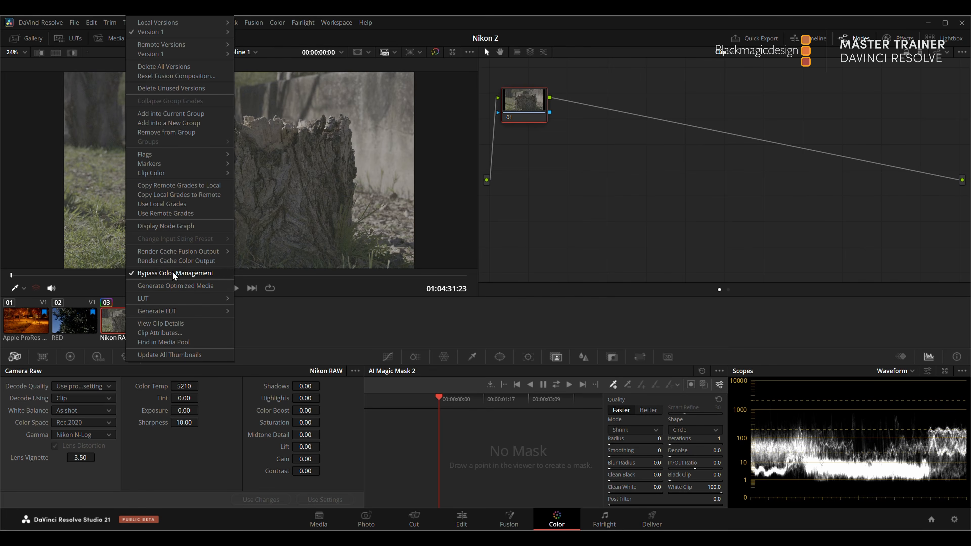
pyautogui.click(172, 273)
# - Set the project's Nikon RAW profile to decode using Project, save it, and switch the Nikon RAW clip's decoding to Project
pyautogui.click(954, 520)
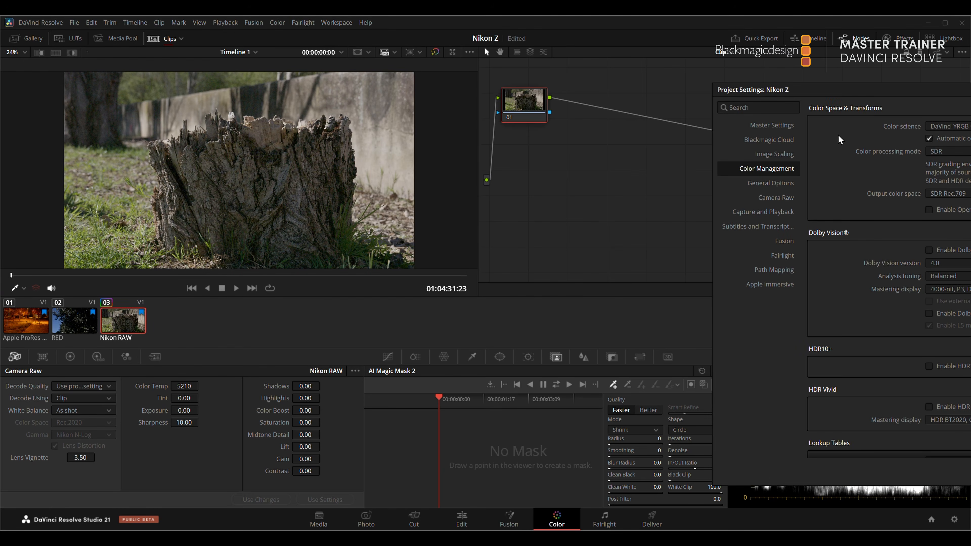
pyautogui.click(251, 202)
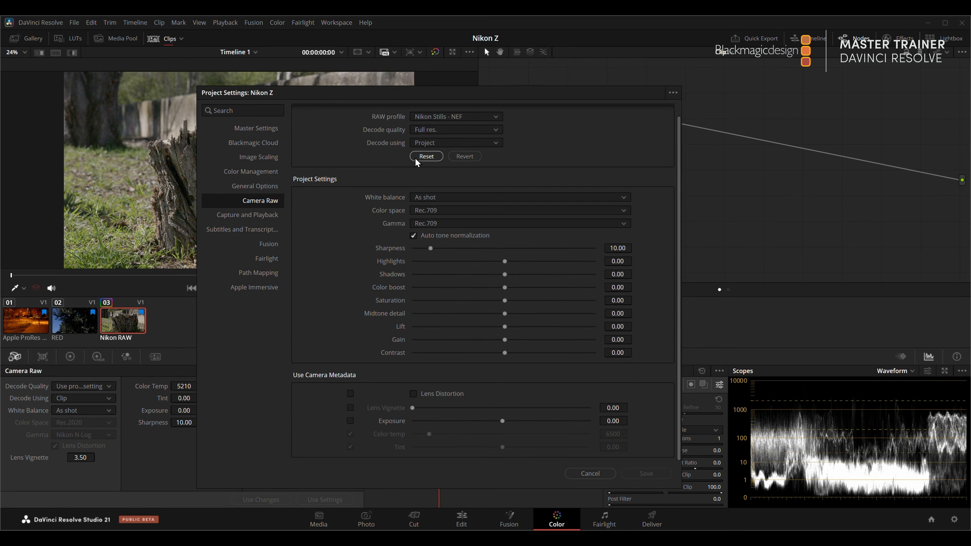
pyautogui.click(451, 118)
pyautogui.click(446, 205)
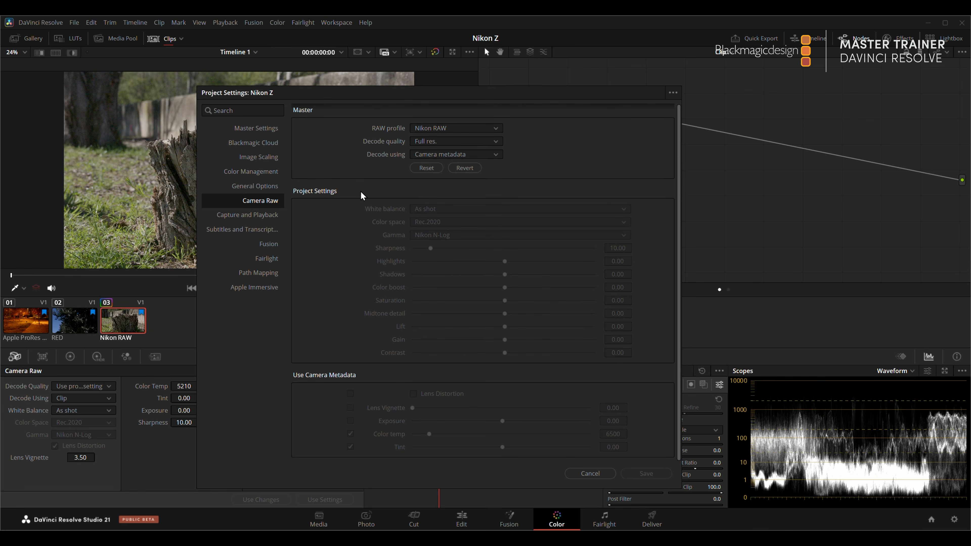
pyautogui.click(428, 155)
pyautogui.click(453, 187)
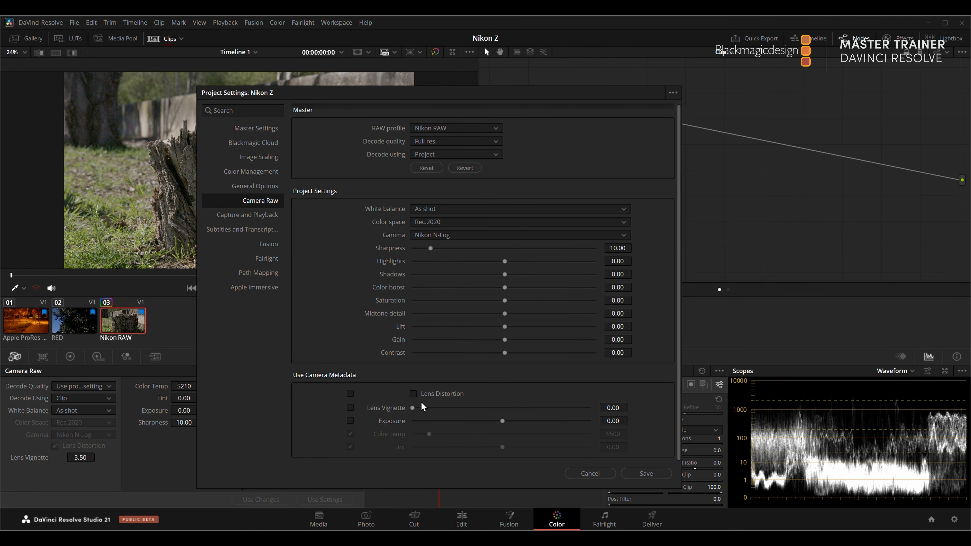
pyautogui.click(638, 475)
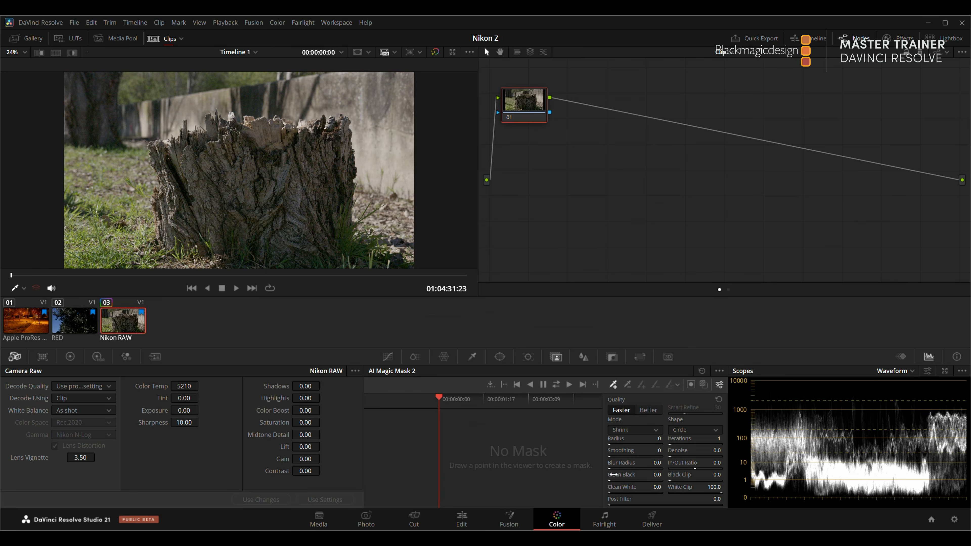
pyautogui.click(74, 397)
pyautogui.click(73, 431)
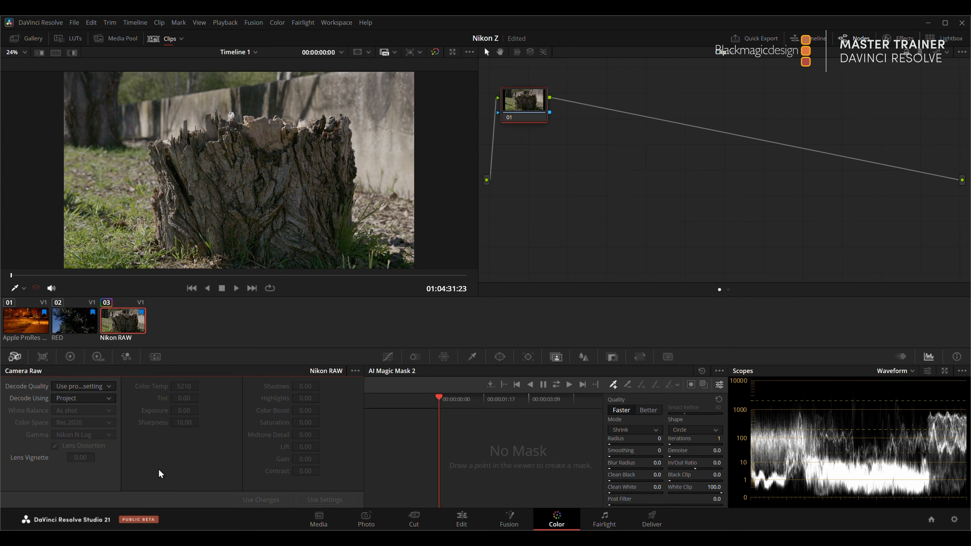
# - Compare the Camera Raw controls available for the Apple ProRes RAW, RED and Nikon RAW clips
pyautogui.click(69, 320)
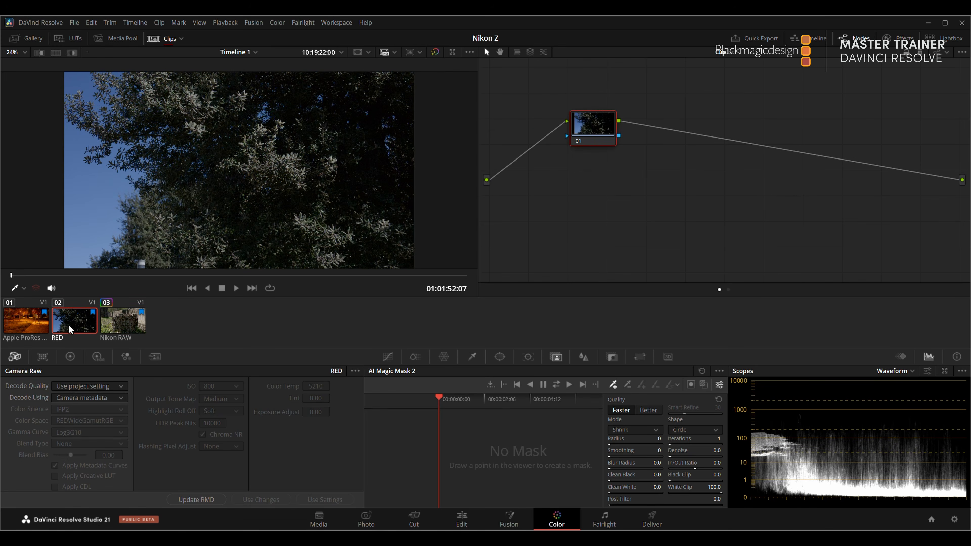
pyautogui.click(26, 321)
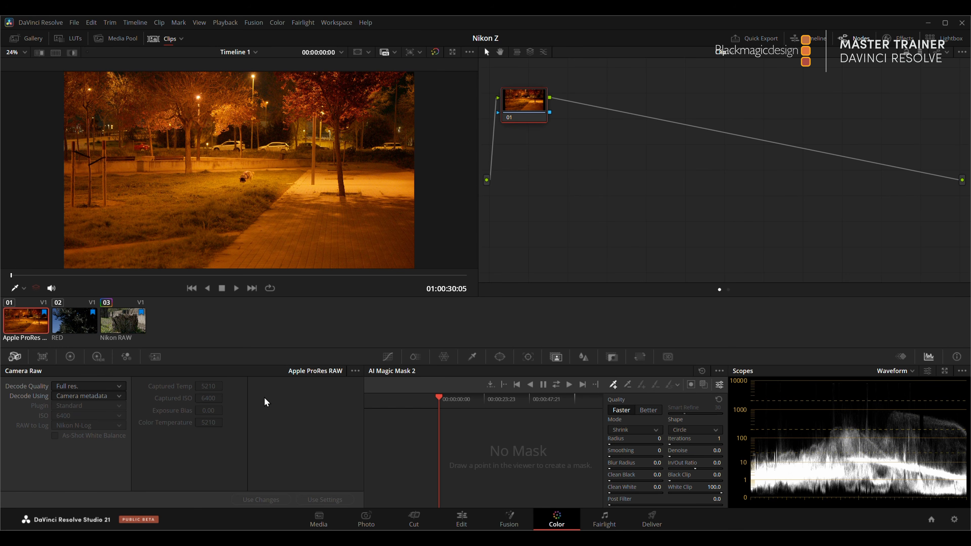
pyautogui.click(62, 319)
pyautogui.click(24, 323)
pyautogui.click(121, 327)
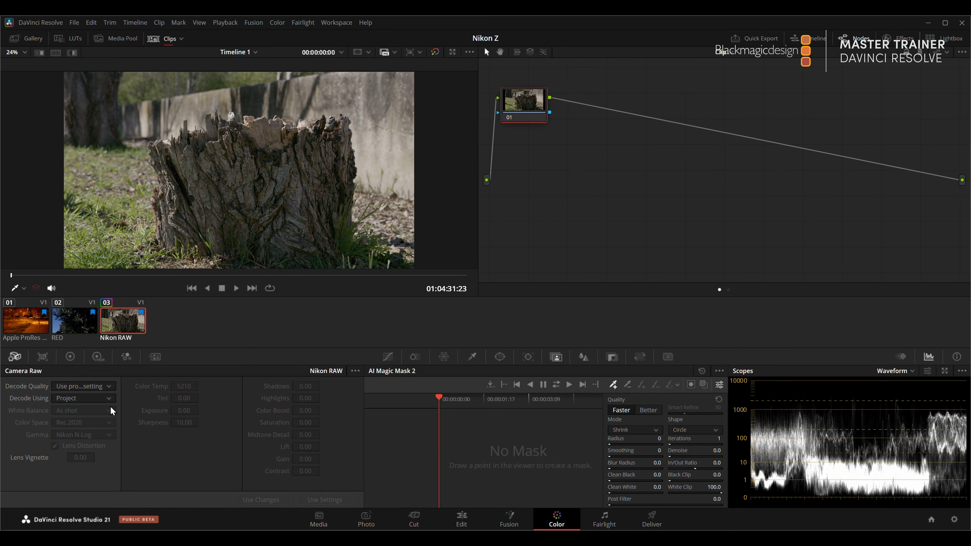
pyautogui.click(76, 324)
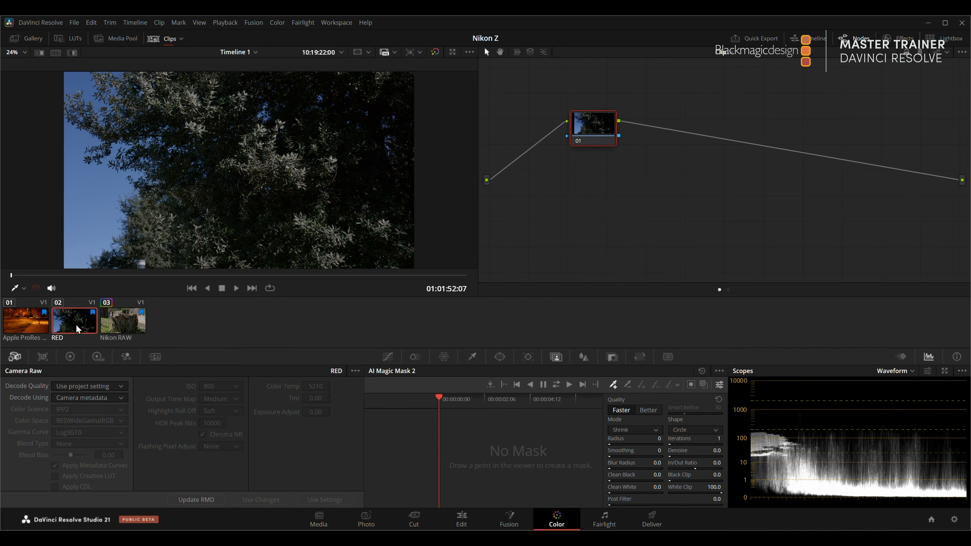
pyautogui.click(25, 322)
pyautogui.click(121, 327)
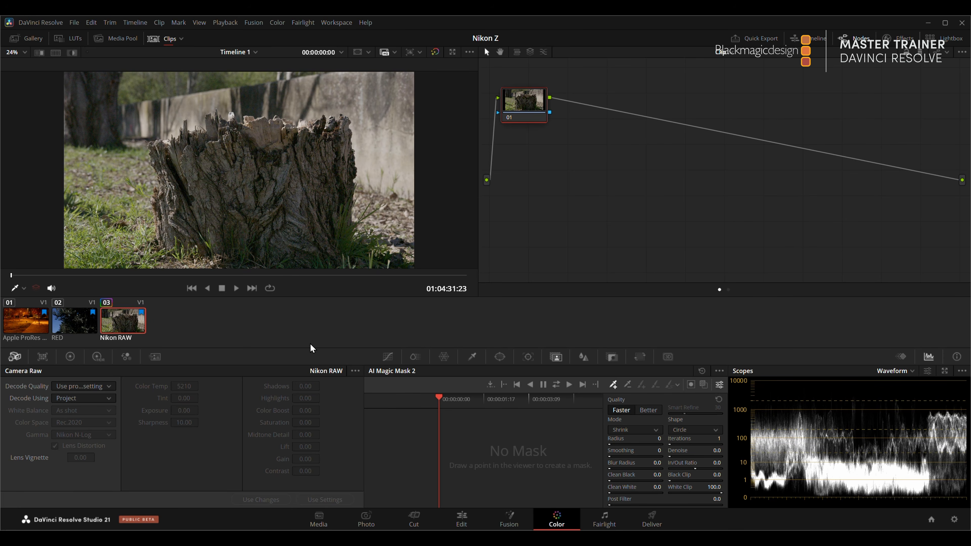
pyautogui.click(12, 325)
pyautogui.click(68, 326)
pyautogui.click(34, 320)
# - Select the RED clip and play back part of it
pyautogui.click(75, 323)
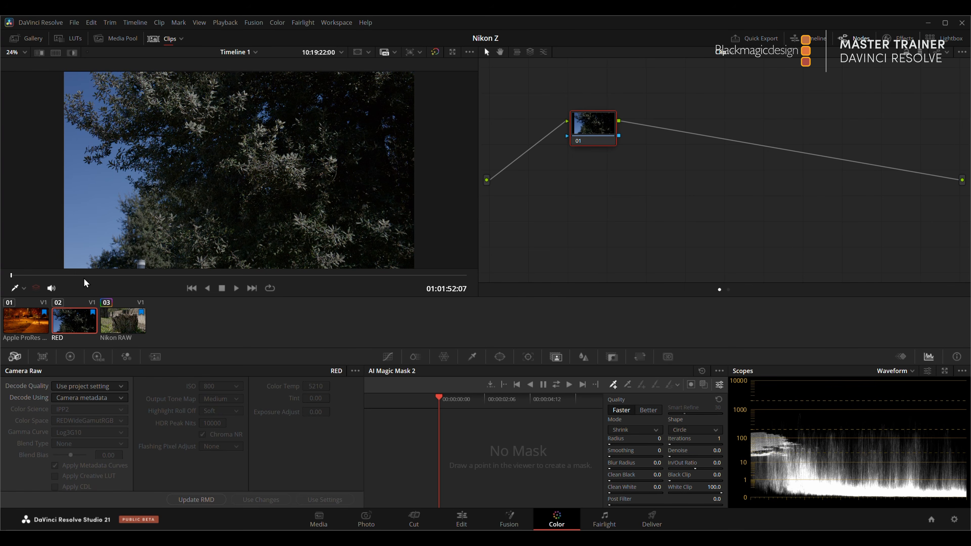
pyautogui.click(236, 288)
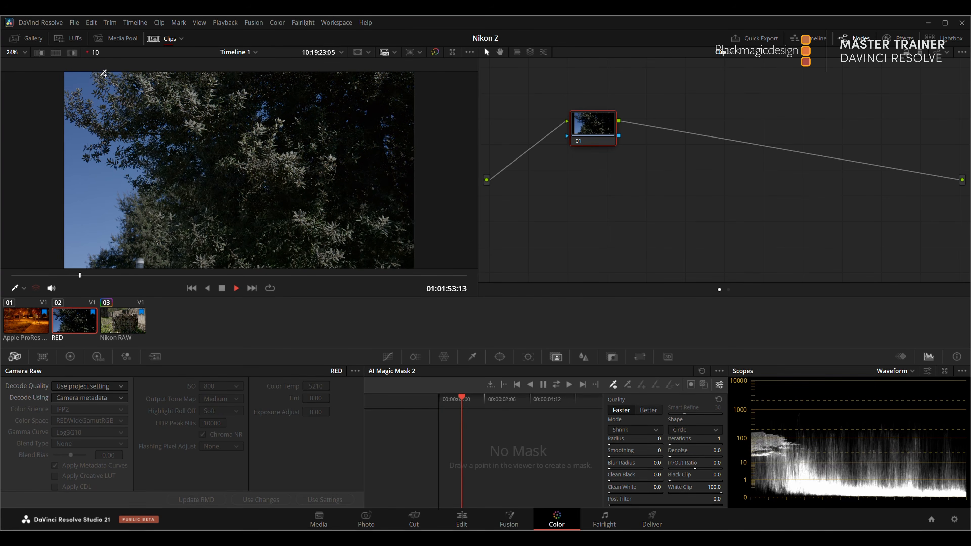
pyautogui.click(221, 288)
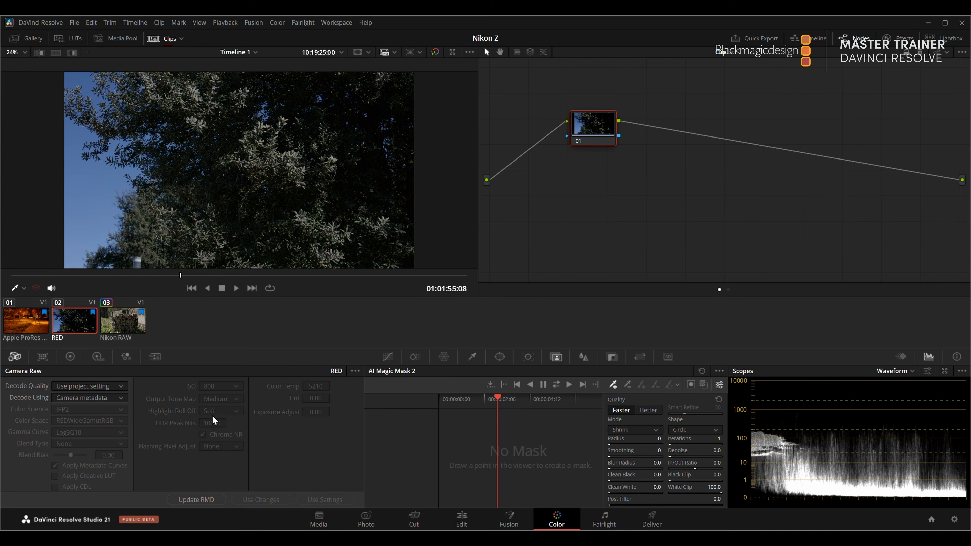
# - Set the RED clip to decode using Clip
pyautogui.click(105, 398)
pyautogui.click(72, 409)
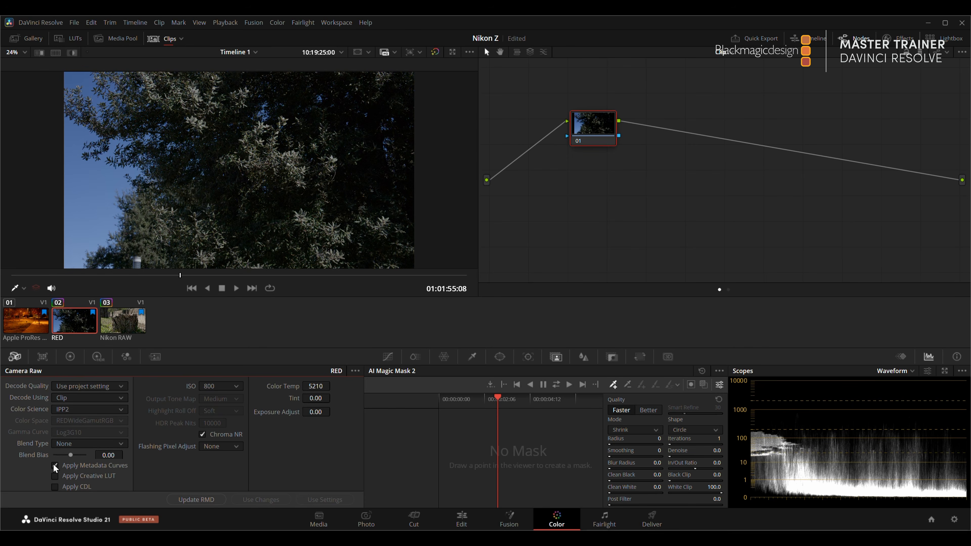
# - Bypass color management on the RED clip to examine its color space and gamma options, and re-enable it
pyautogui.rightClick(71, 320)
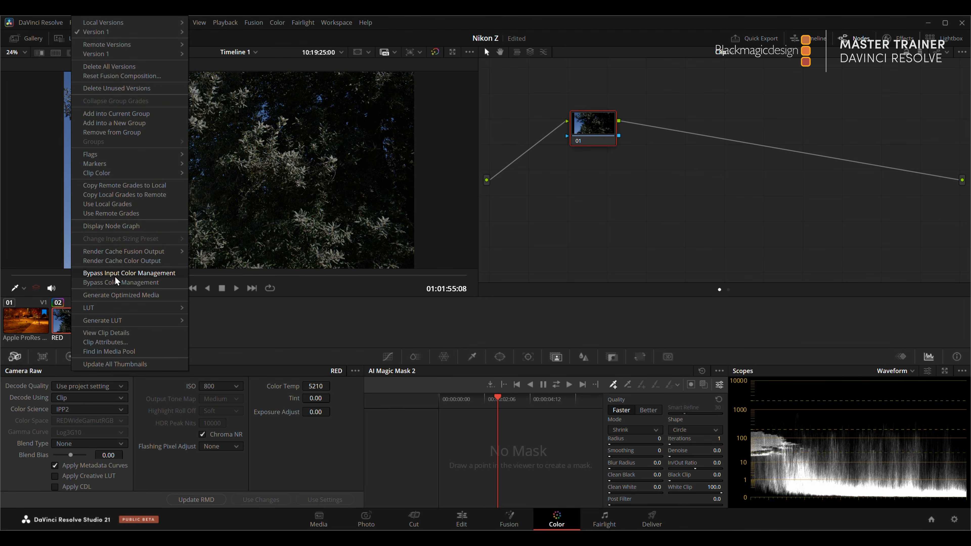
pyautogui.click(108, 285)
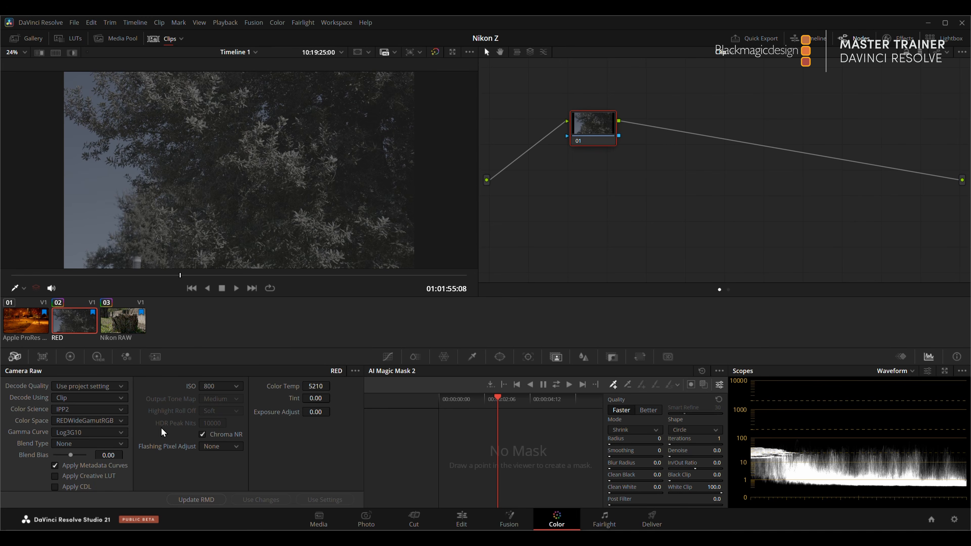
pyautogui.rightClick(66, 319)
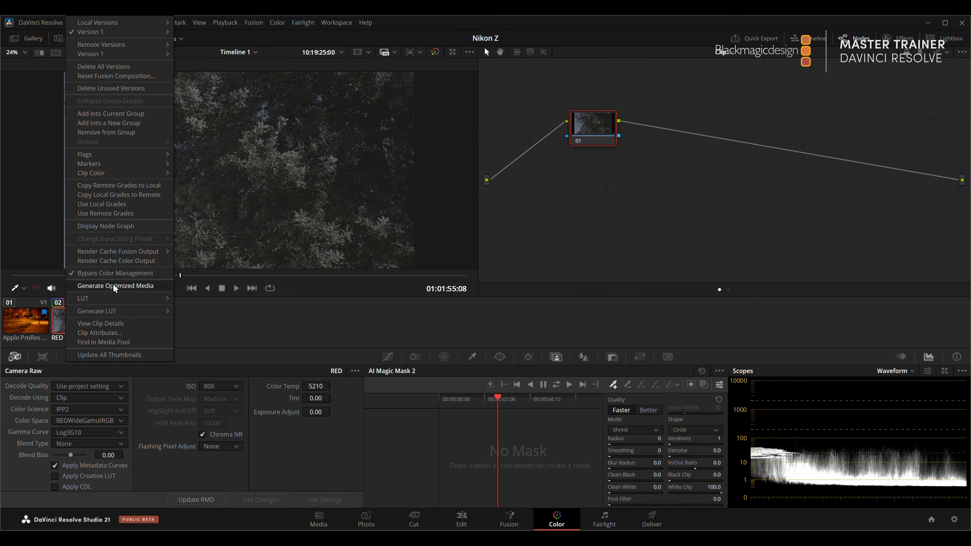
pyautogui.click(99, 273)
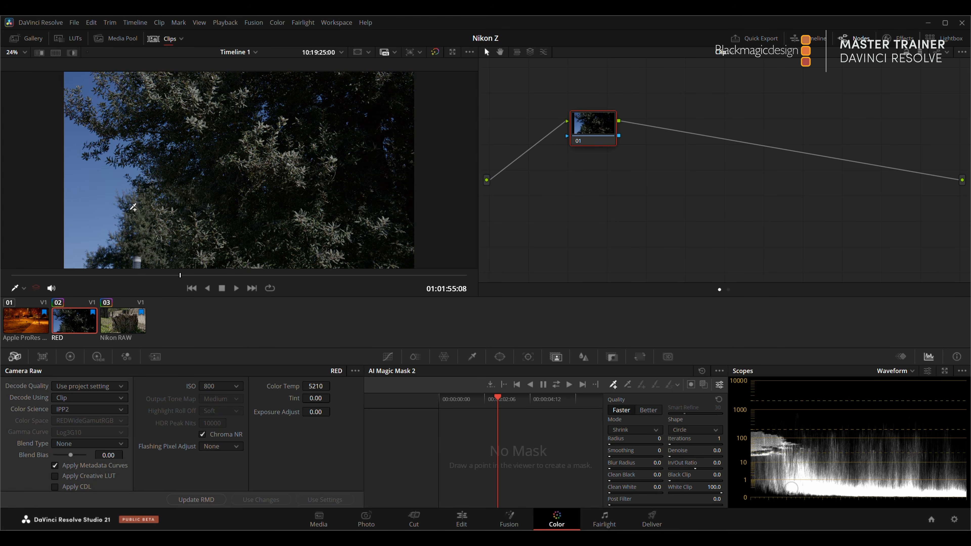
# - Show the HDR color wheels with their zone graph and examine the histograms of the RED, Nikon RAW and Apple ProRes RAW clips
pyautogui.click(954, 520)
pyautogui.press('Escape')
pyautogui.click(98, 356)
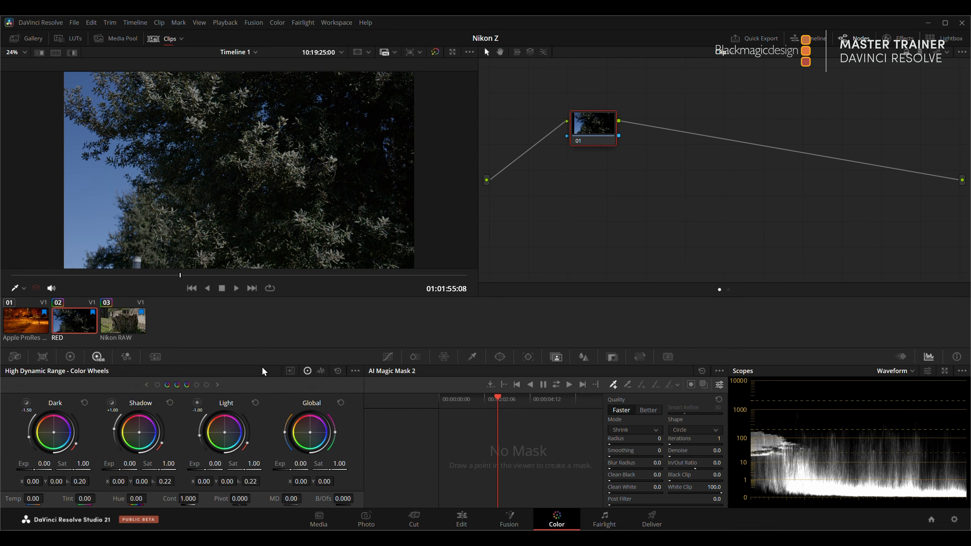
pyautogui.click(288, 371)
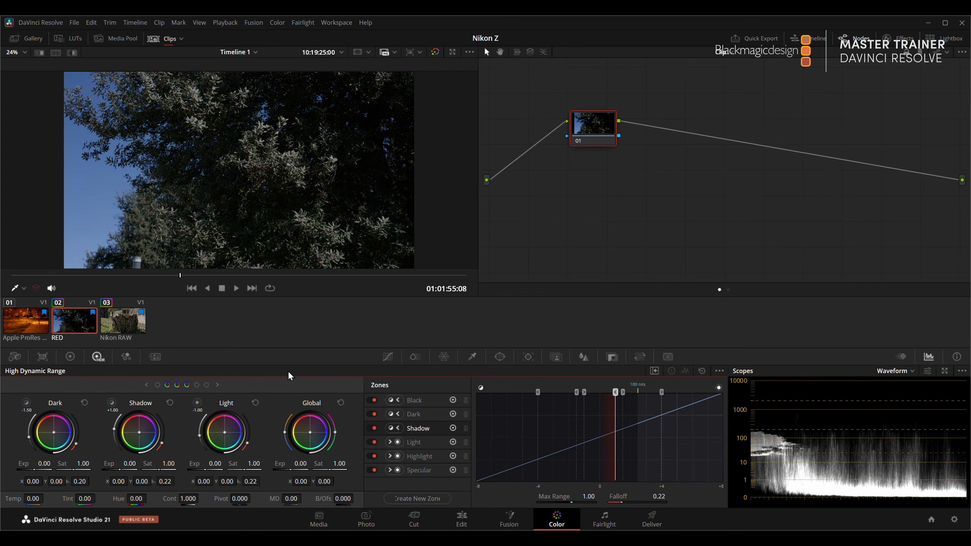
pyautogui.click(91, 276)
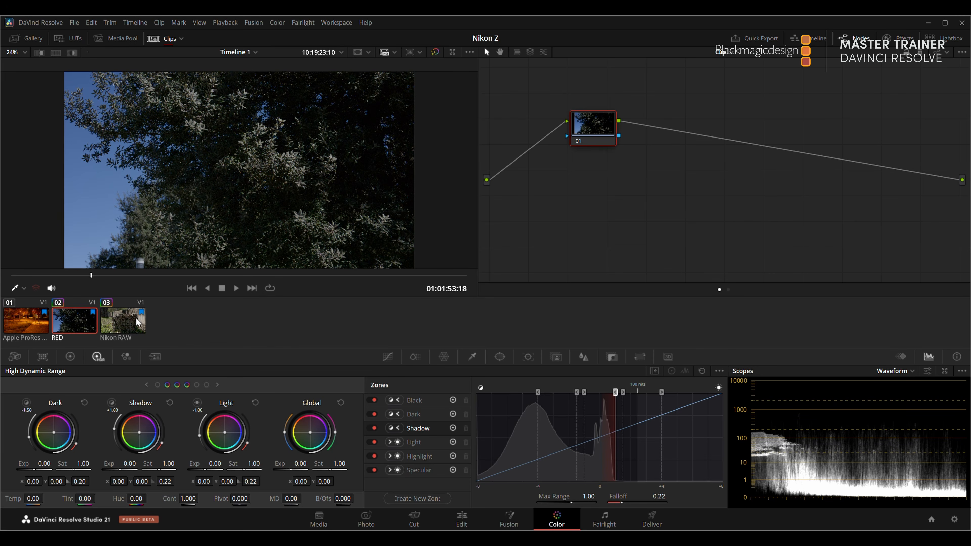
pyautogui.click(123, 317)
pyautogui.click(31, 327)
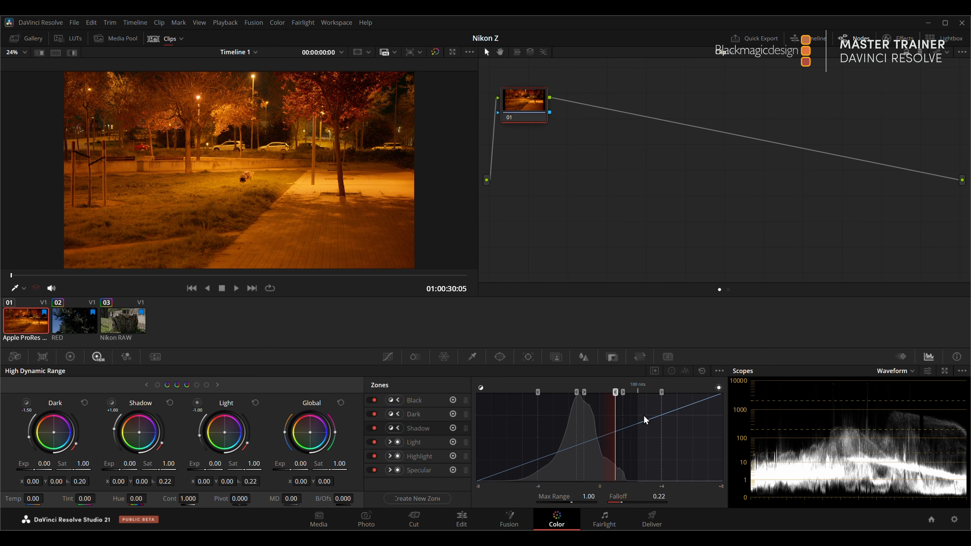
# - Set the project's color processing mode to HDR and its output color space to HDR PQ, and save the settings
pyautogui.click(955, 519)
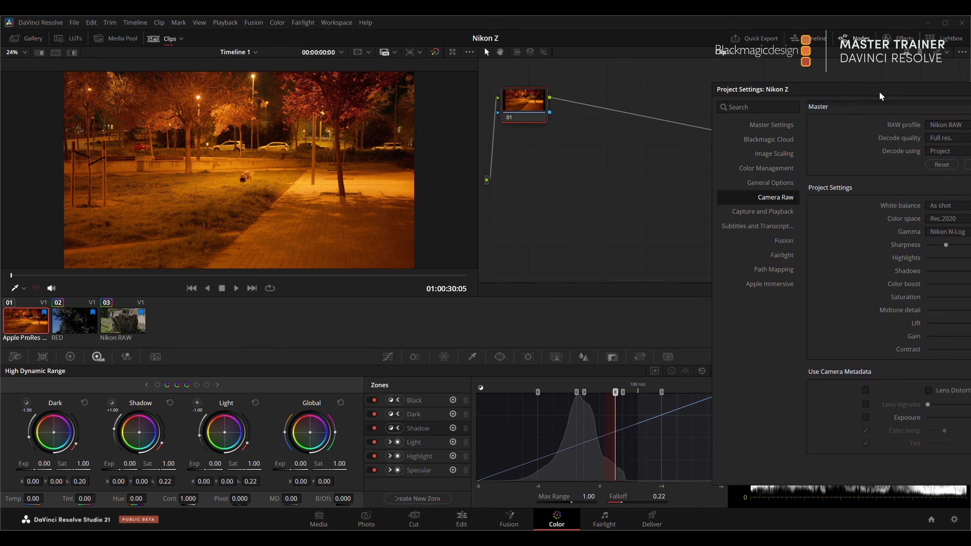
pyautogui.click(306, 187)
pyautogui.click(307, 216)
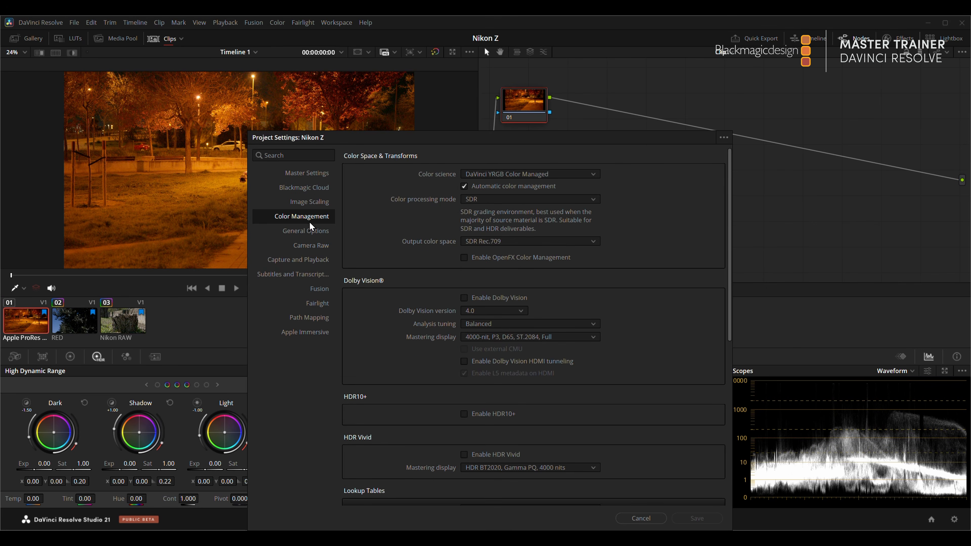
pyautogui.click(500, 196)
pyautogui.click(483, 221)
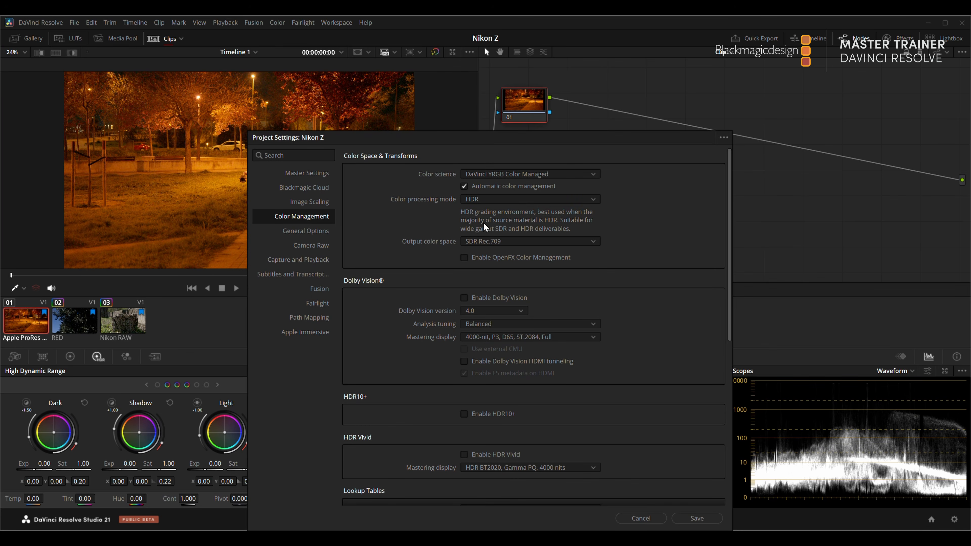
pyautogui.click(505, 241)
pyautogui.click(497, 293)
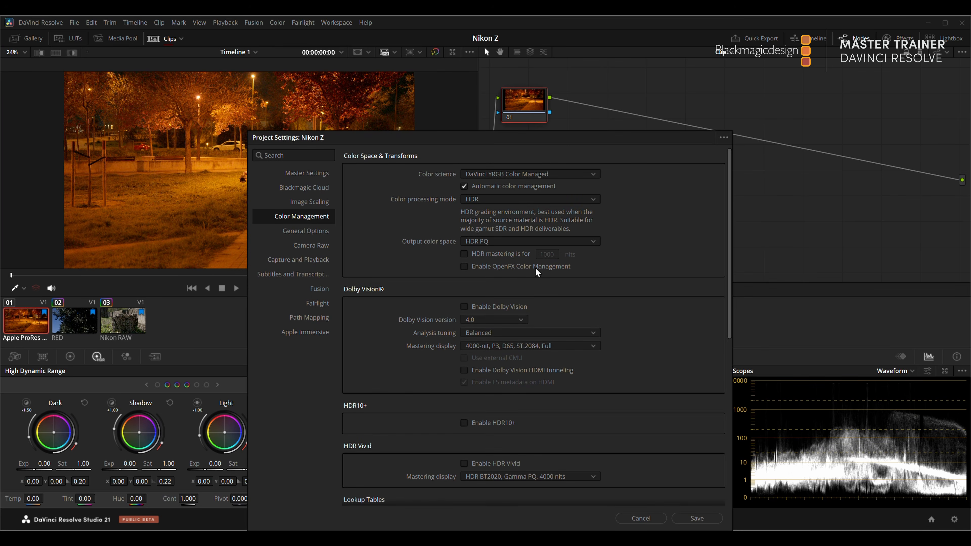
pyautogui.click(703, 518)
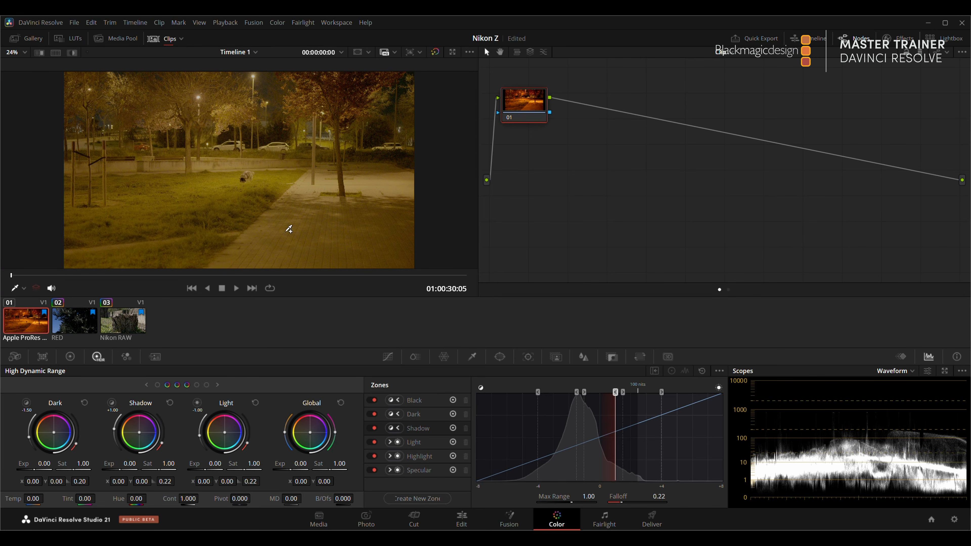
# - Compare the histograms and waveforms of the RED, Nikon RAW and Apple ProRes RAW clips under HDR color management
pyautogui.click(77, 320)
pyautogui.click(122, 331)
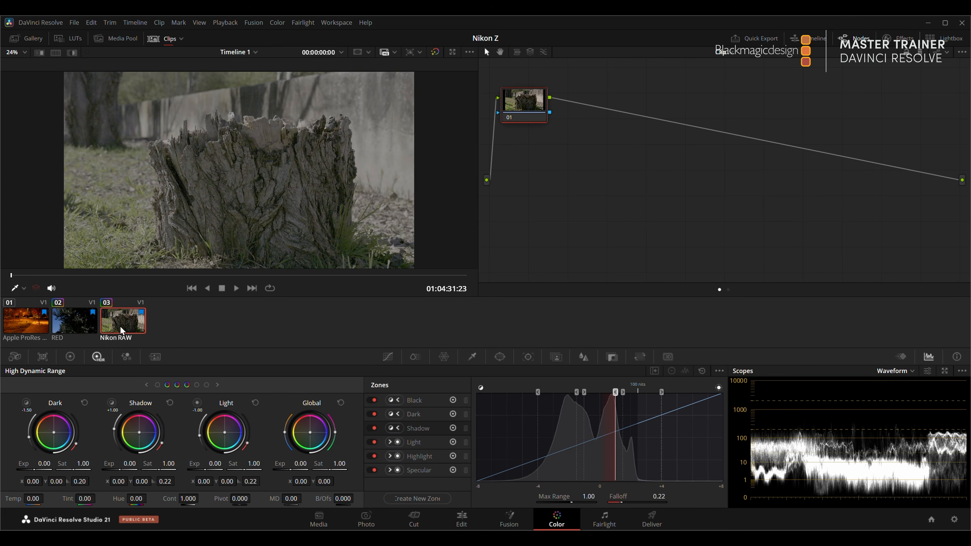
pyautogui.press('Up')
pyautogui.press('Up')
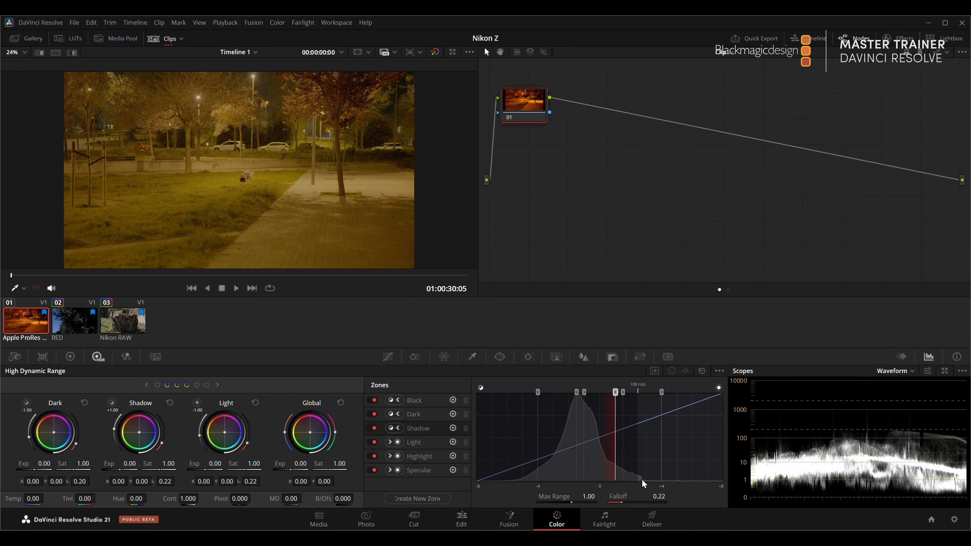
pyautogui.click(90, 325)
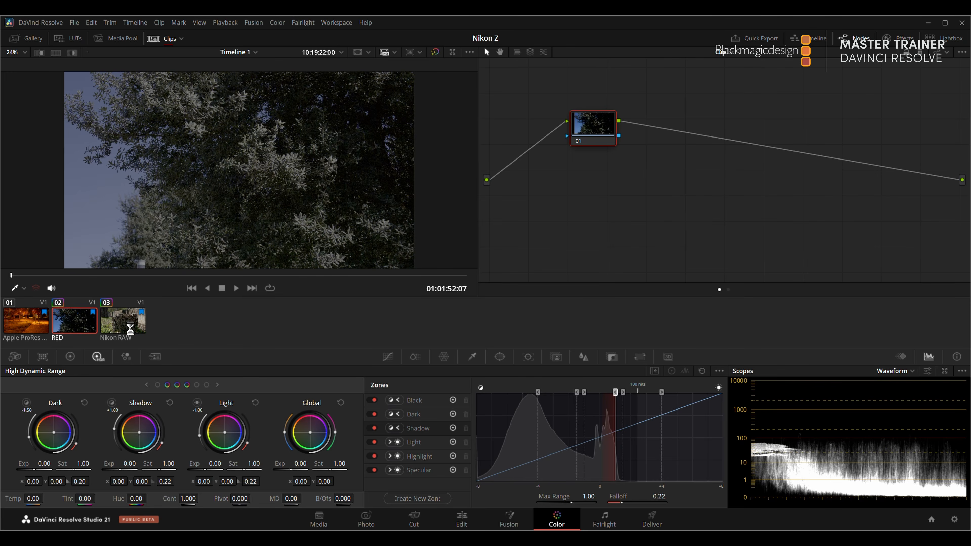
pyautogui.click(128, 327)
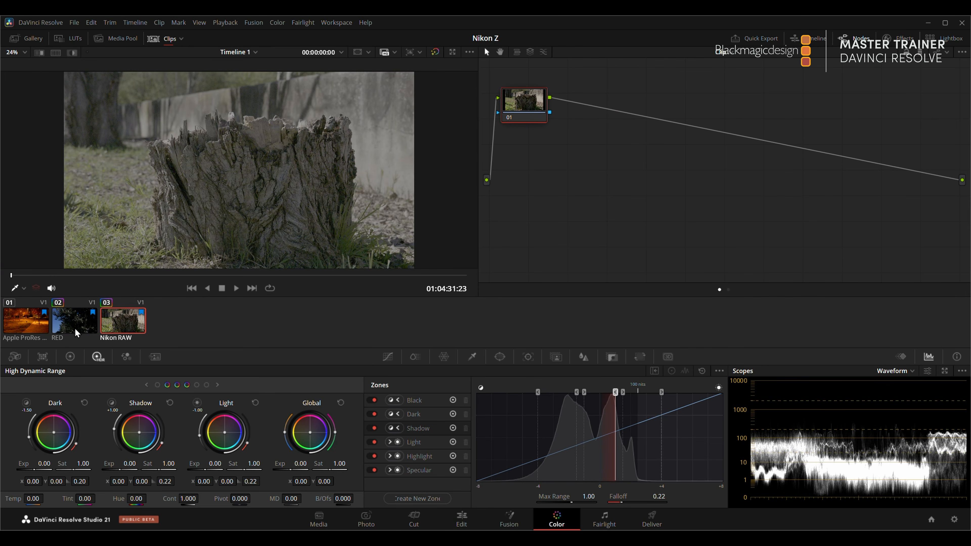
# - Raise the Nikon RAW clip's Global exposure to 1.32 and scrub forward to 01:04:35:24 to check its histogram
pyautogui.moveTo(289, 468); pyautogui.dragTo(335, 468)
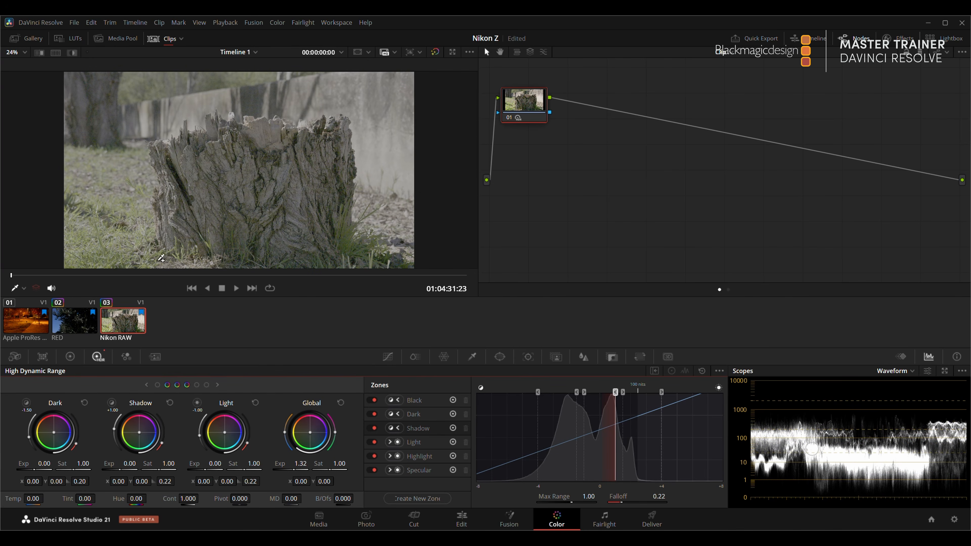
pyautogui.click(145, 276)
pyautogui.moveTo(148, 276); pyautogui.dragTo(319, 276)
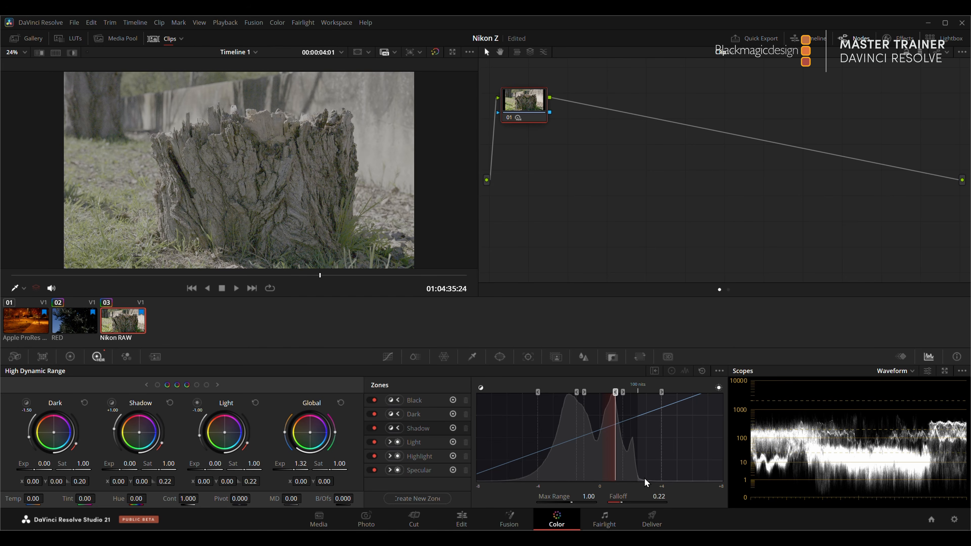
# - Reset the grade on the Nikon RAW clip's node and move the node slightly down in the graph
pyautogui.rightClick(529, 91)
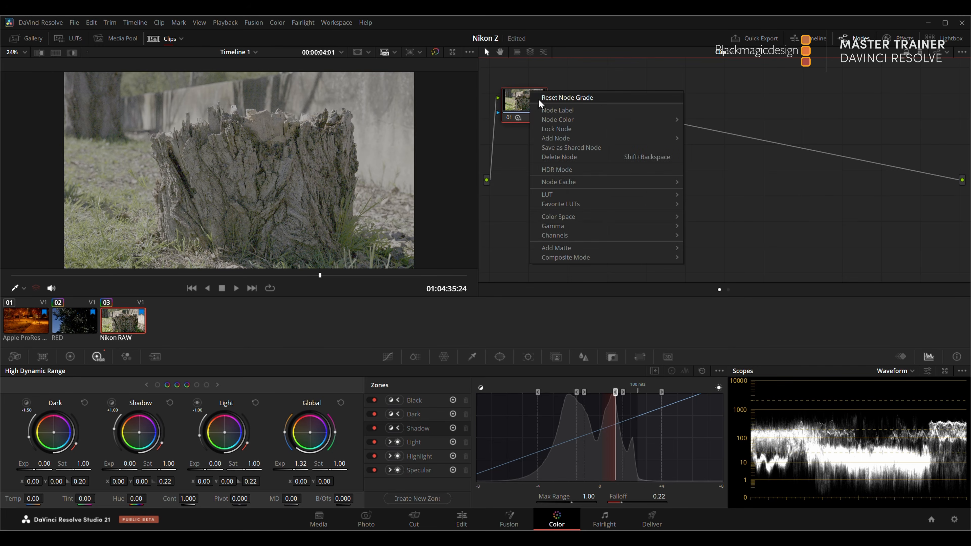
pyautogui.click(539, 98)
pyautogui.moveTo(525, 106); pyautogui.dragTo(538, 126)
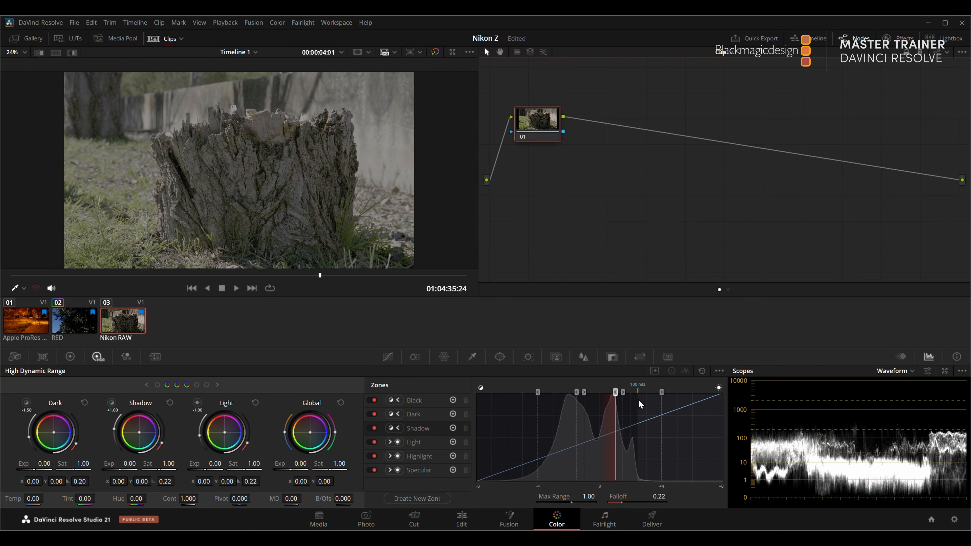
# - Return the project's color processing mode to SDR with SDR Rec.709 as the output color space, and save the settings
pyautogui.click(954, 519)
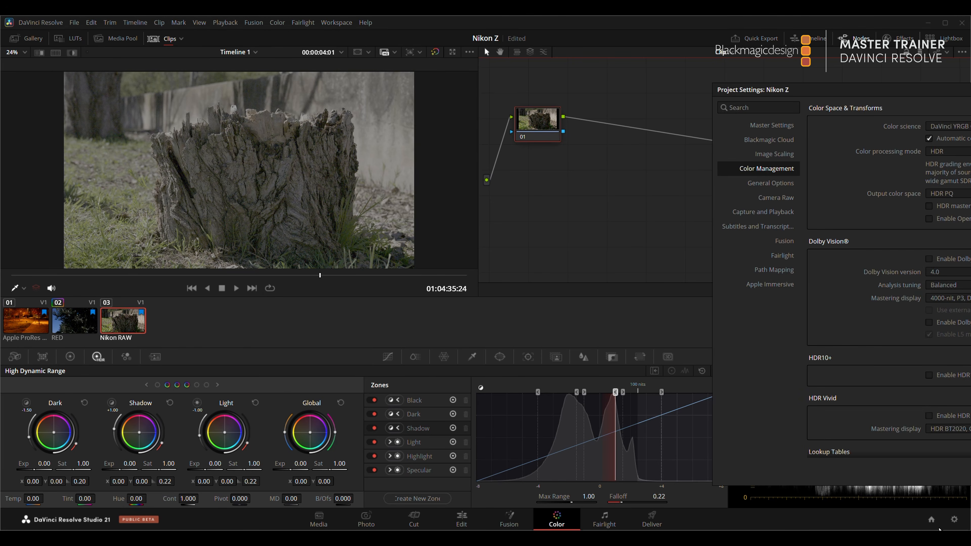
pyautogui.click(478, 136)
pyautogui.click(478, 147)
pyautogui.click(474, 179)
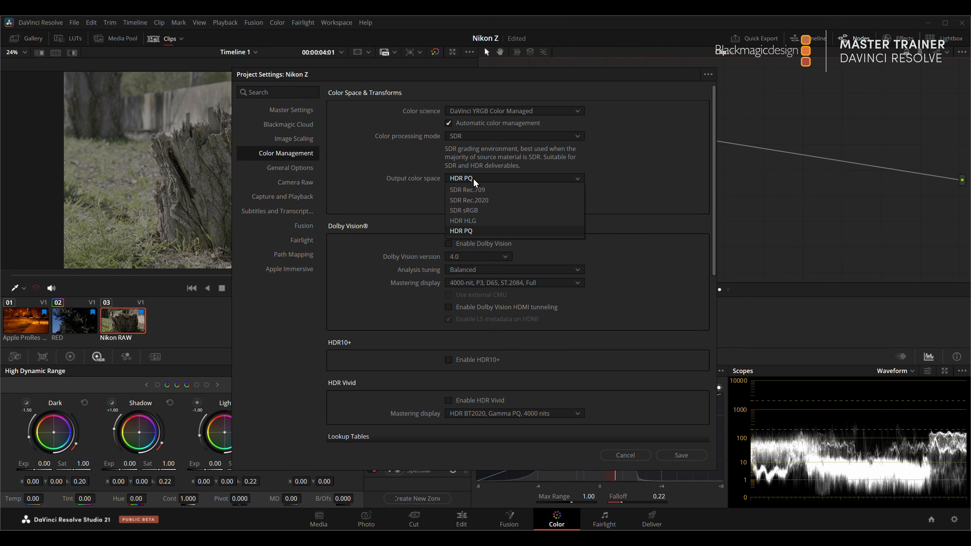
pyautogui.click(476, 189)
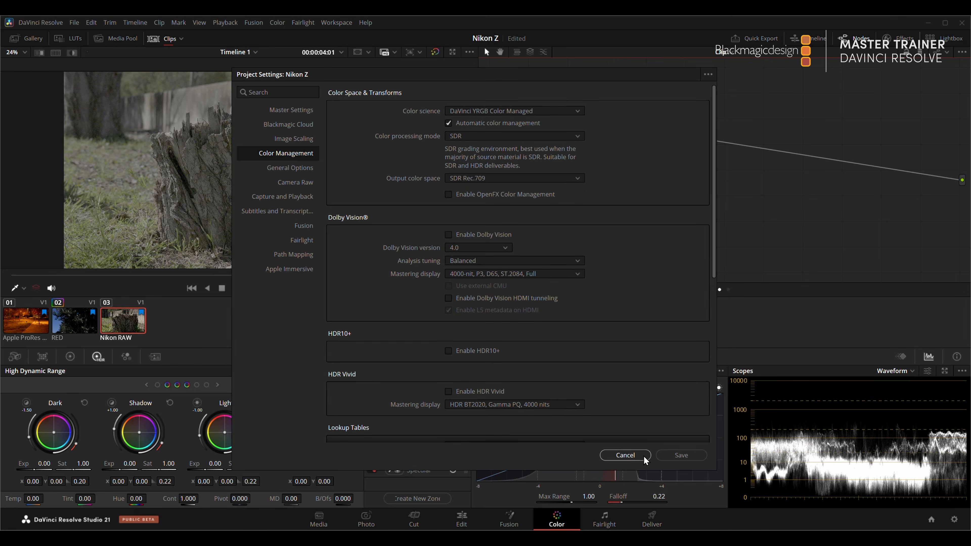
pyautogui.click(681, 455)
# - Compare the images and histograms of all three clips under SDR color management, ending on the RED clip
pyautogui.click(70, 324)
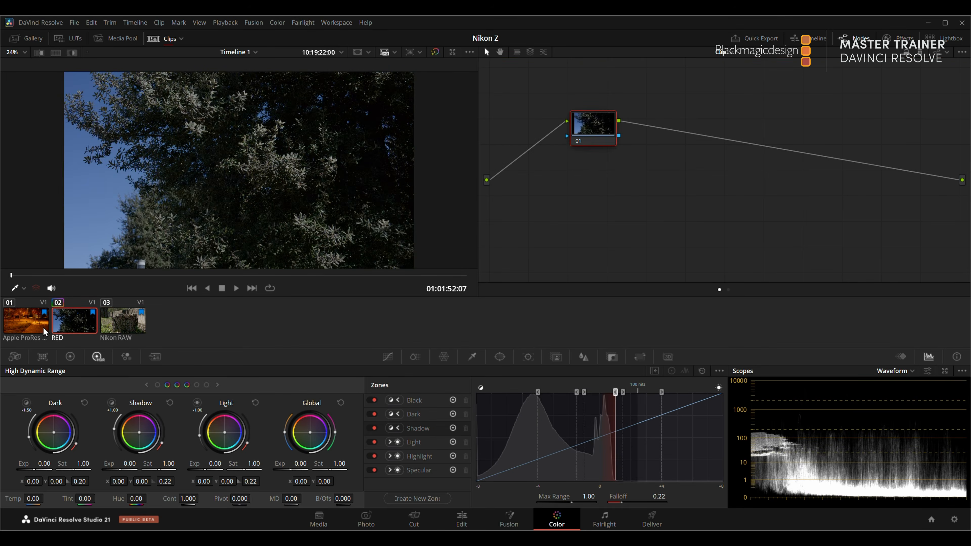
pyautogui.click(43, 326)
pyautogui.click(63, 326)
pyautogui.click(121, 329)
pyautogui.click(77, 328)
# - Show the RED clip's Camera Raw settings, bypass its color management to examine the output tone map and highlight roll-off options, and re-enable it
pyautogui.click(14, 357)
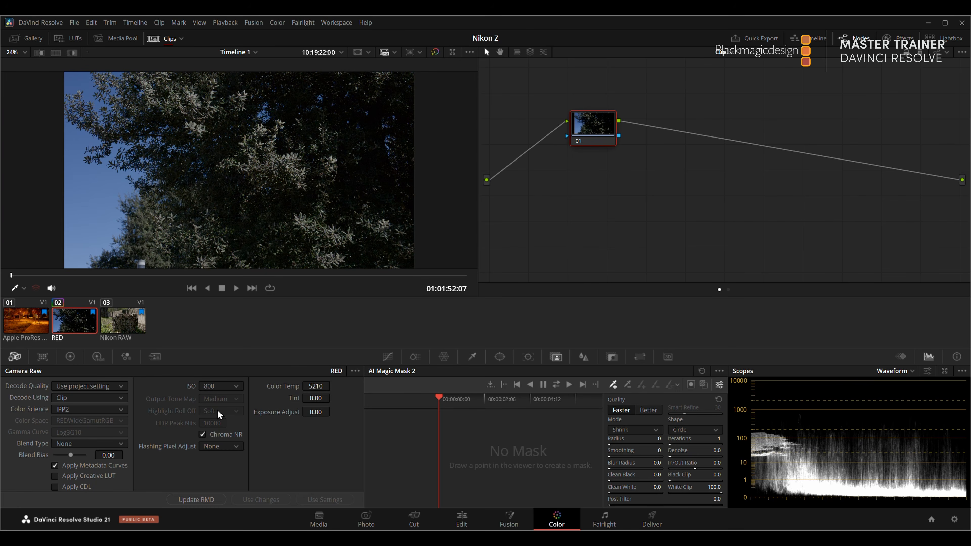
pyautogui.rightClick(72, 325)
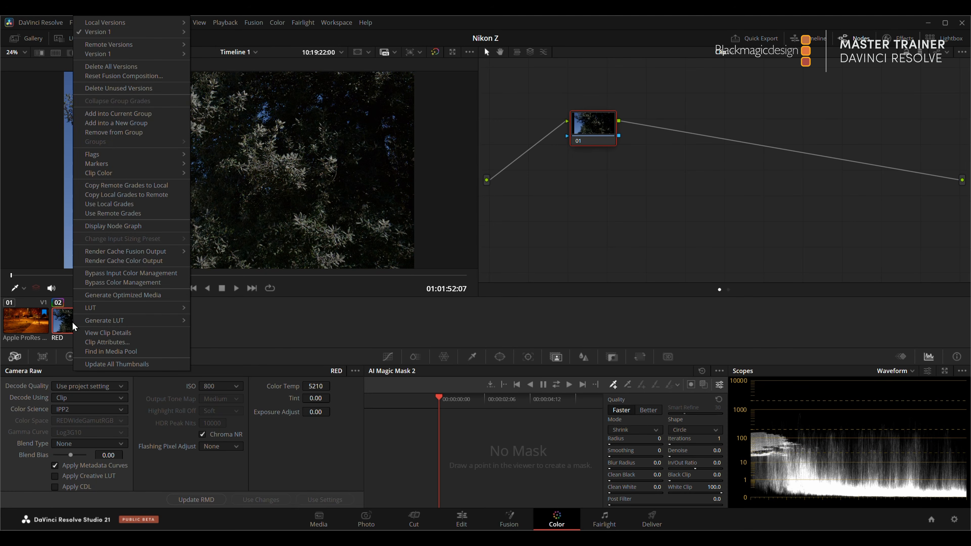
pyautogui.click(108, 281)
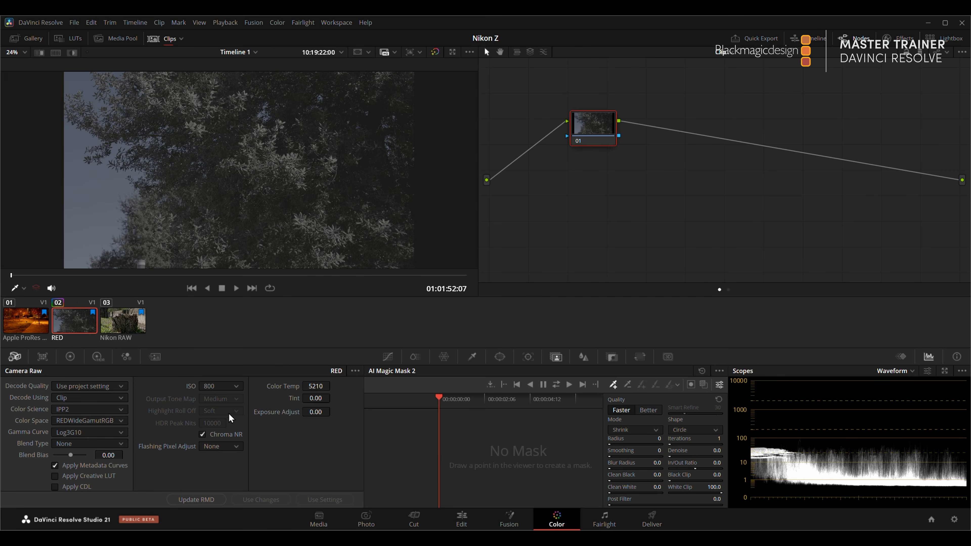
pyautogui.rightClick(73, 318)
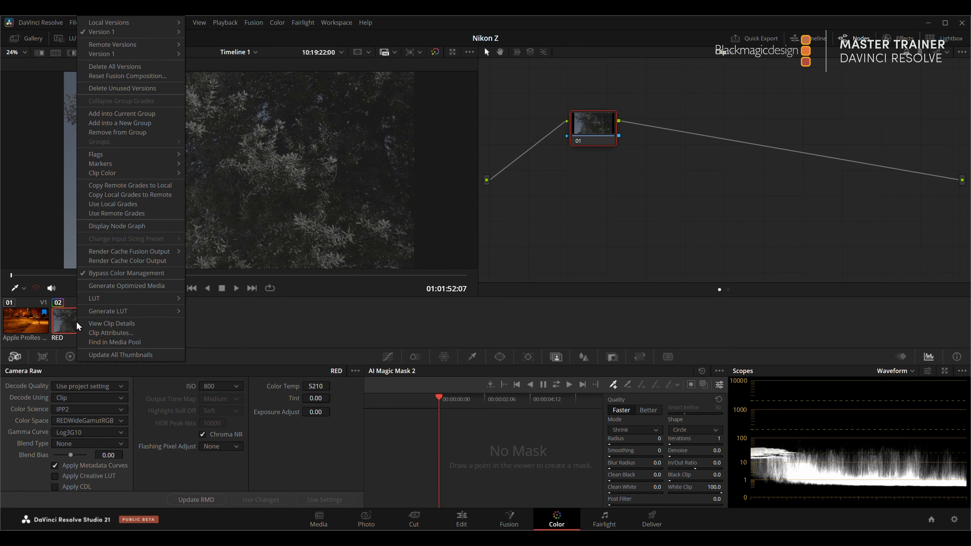
pyautogui.click(122, 272)
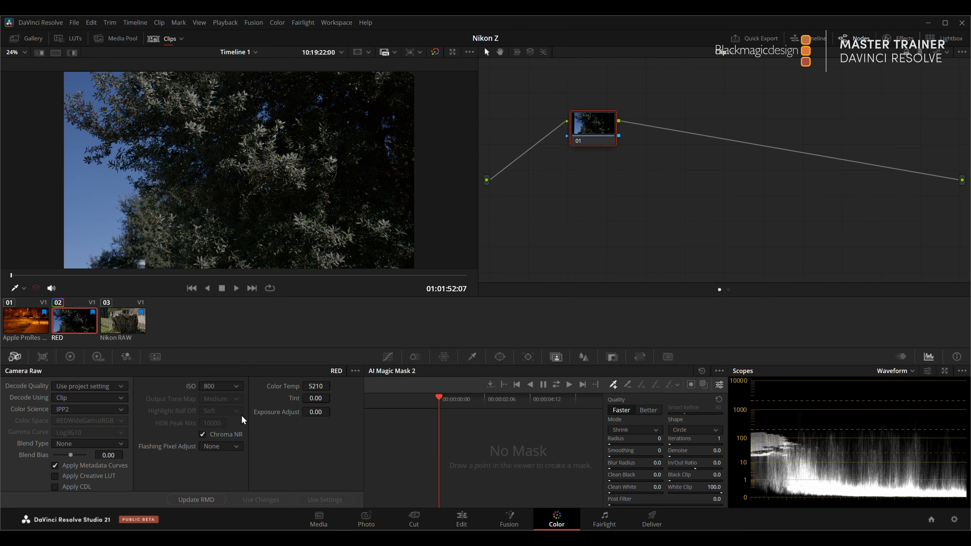
# - Turn off automatic color management in the project settings and set the color processing mode to Custom
pyautogui.click(954, 518)
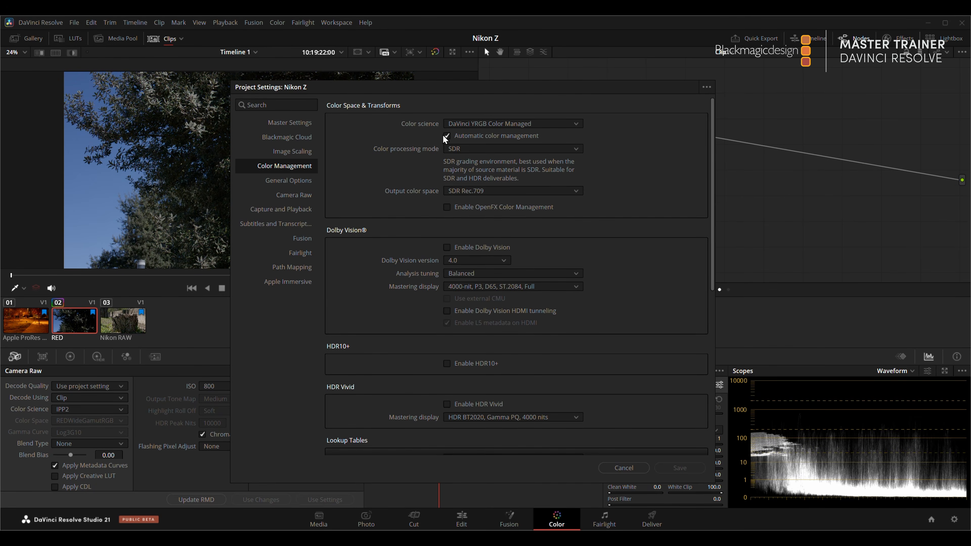
pyautogui.click(447, 135)
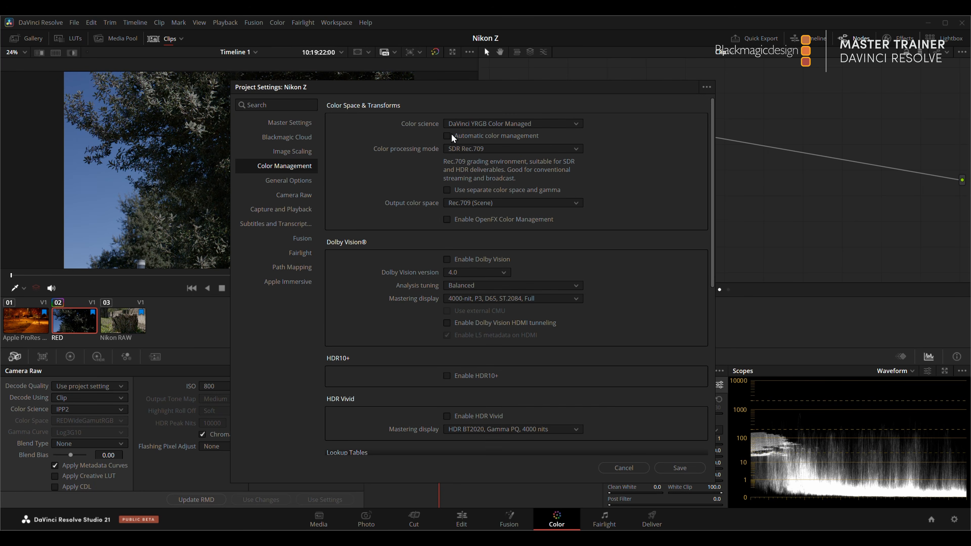
pyautogui.click(503, 148)
pyautogui.click(468, 253)
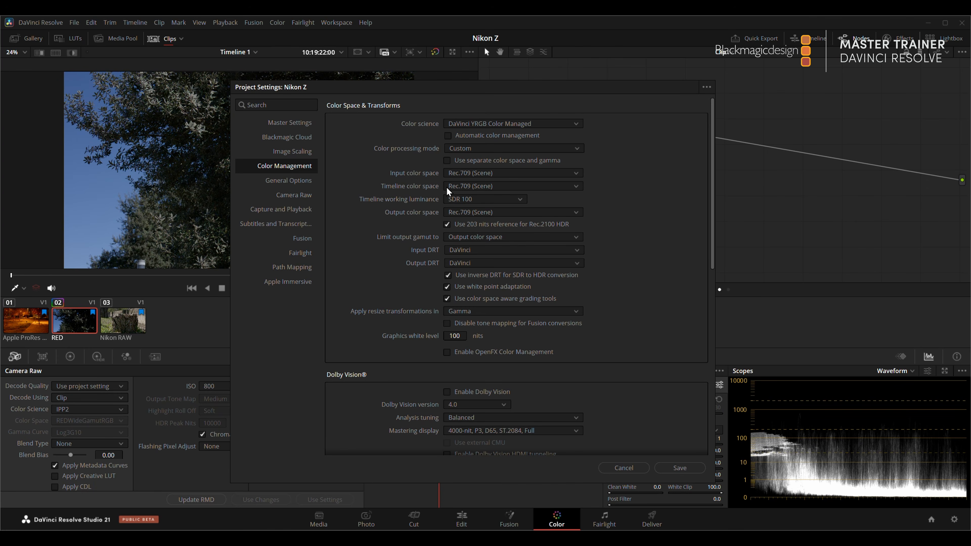
# - Set the timeline color space to DaVinci WG/Intermediate and the timeline working luminance to Custom at 10000 nits
pyautogui.click(510, 184)
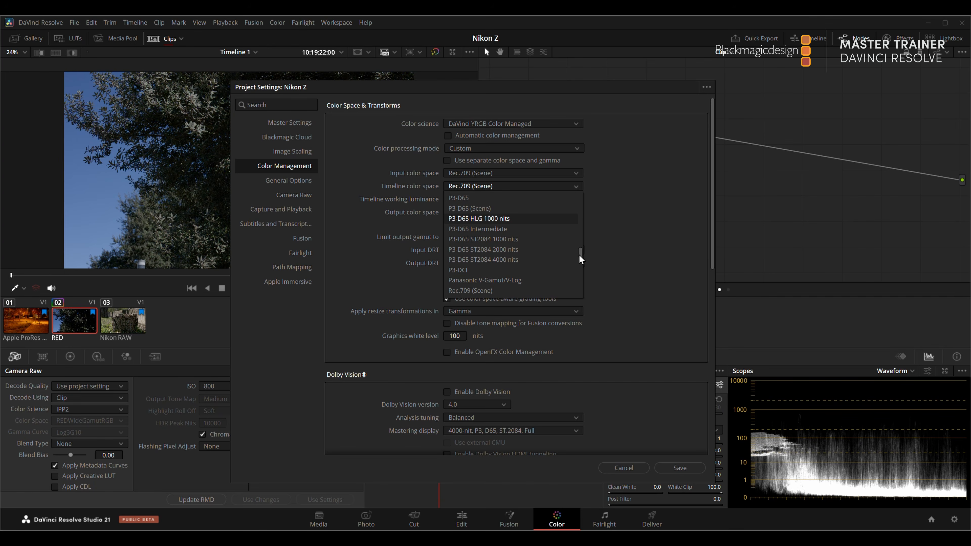
pyautogui.moveTo(580, 254); pyautogui.dragTo(570, 231)
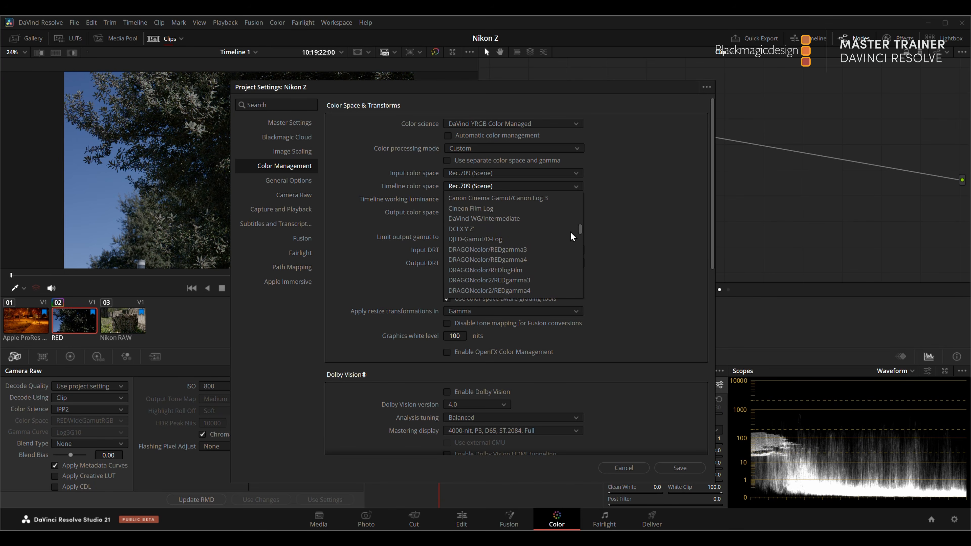
pyautogui.click(521, 219)
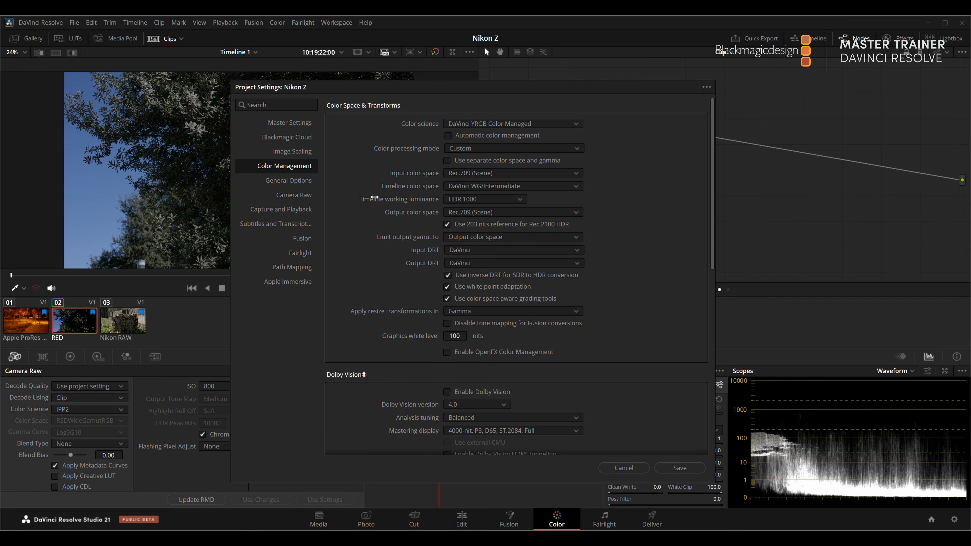
pyautogui.click(518, 197)
pyautogui.click(497, 302)
pyautogui.write('0')
# - Set the output color space to Rec.709 Gamma 2.4 and the output DRT to RED IPP2
pyautogui.click(481, 263)
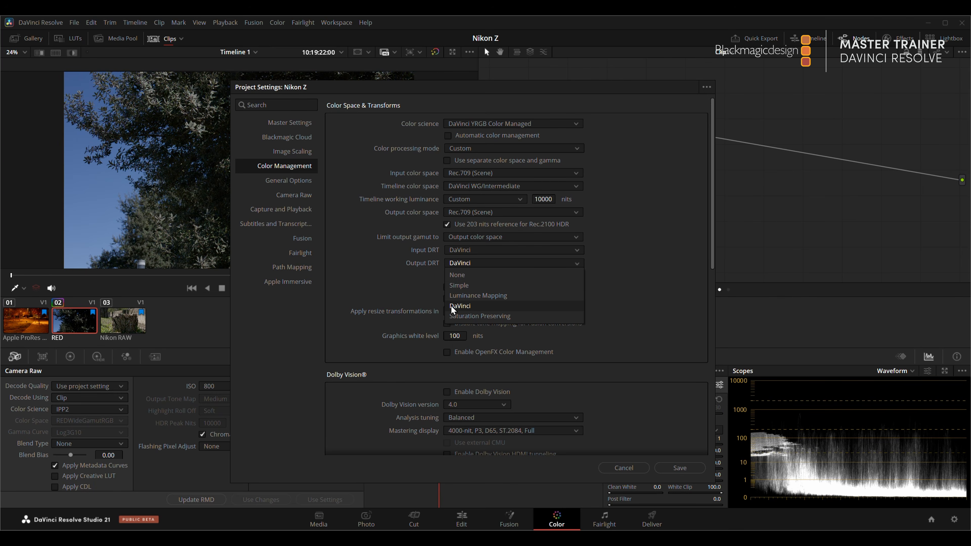
pyautogui.click(407, 286)
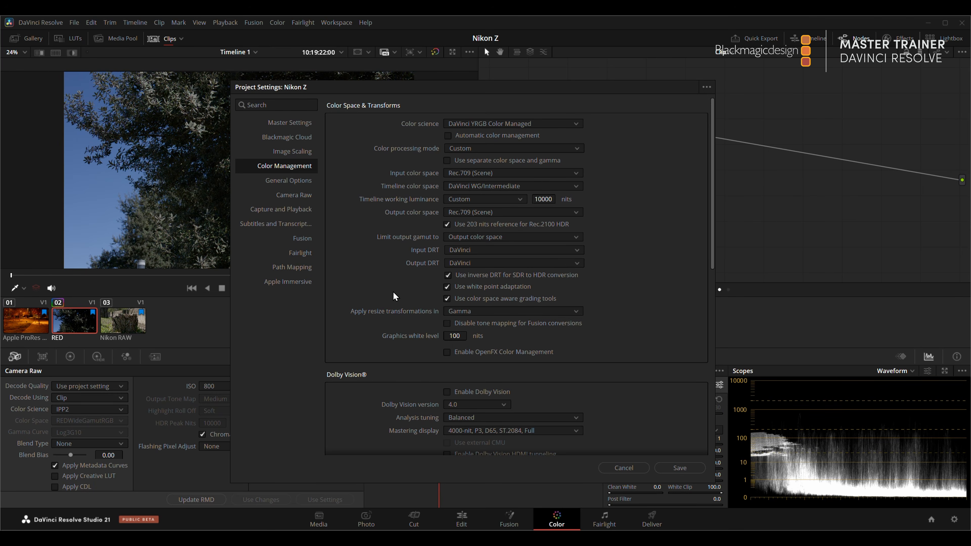
pyautogui.click(497, 211)
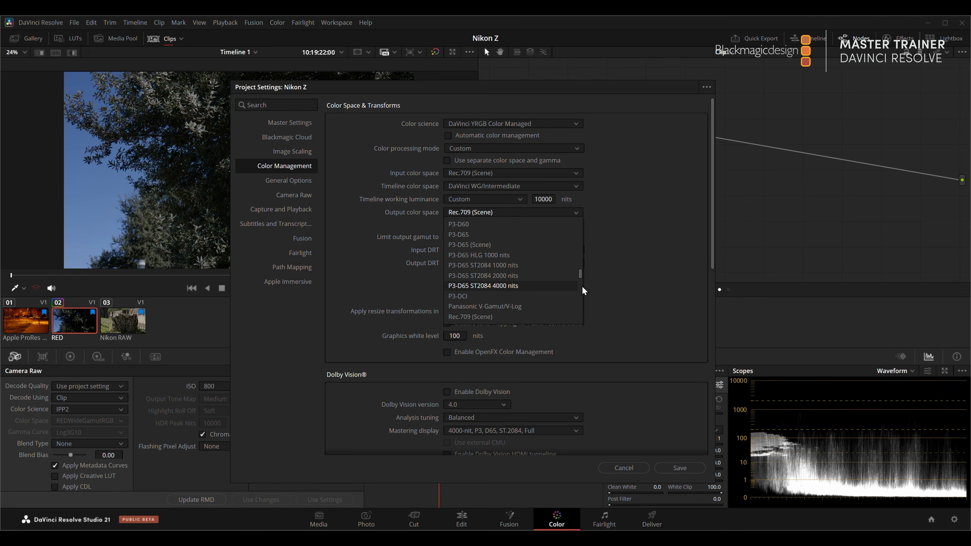
pyautogui.moveTo(579, 272); pyautogui.dragTo(581, 282)
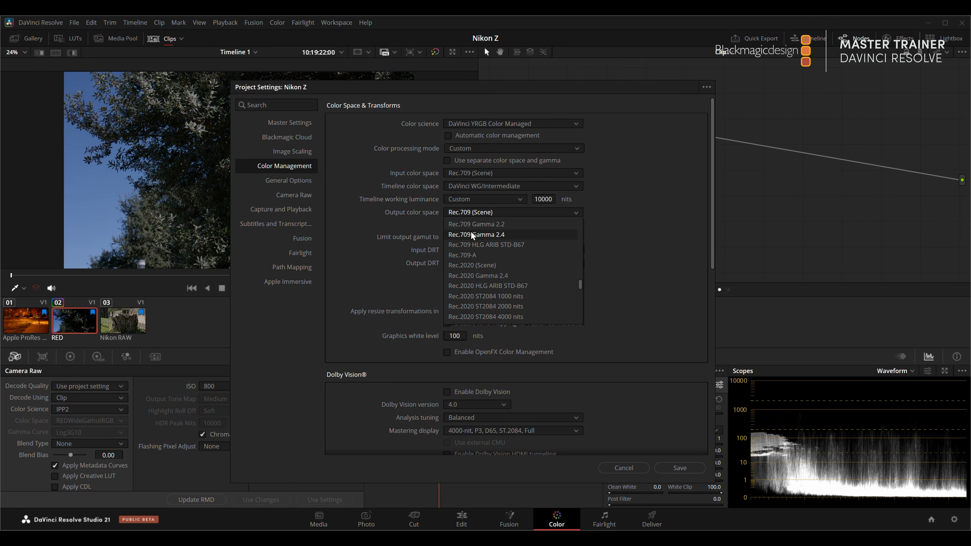
pyautogui.click(496, 234)
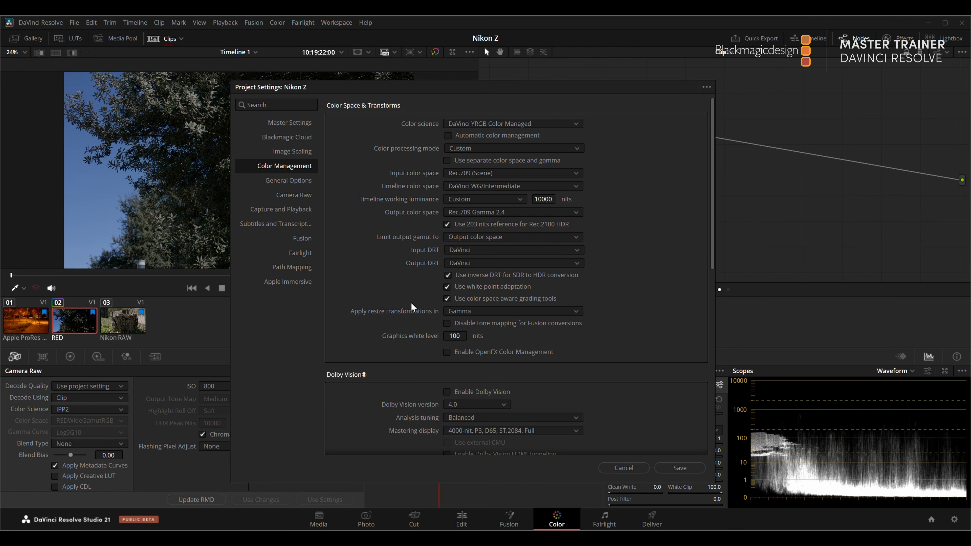
pyautogui.click(467, 262)
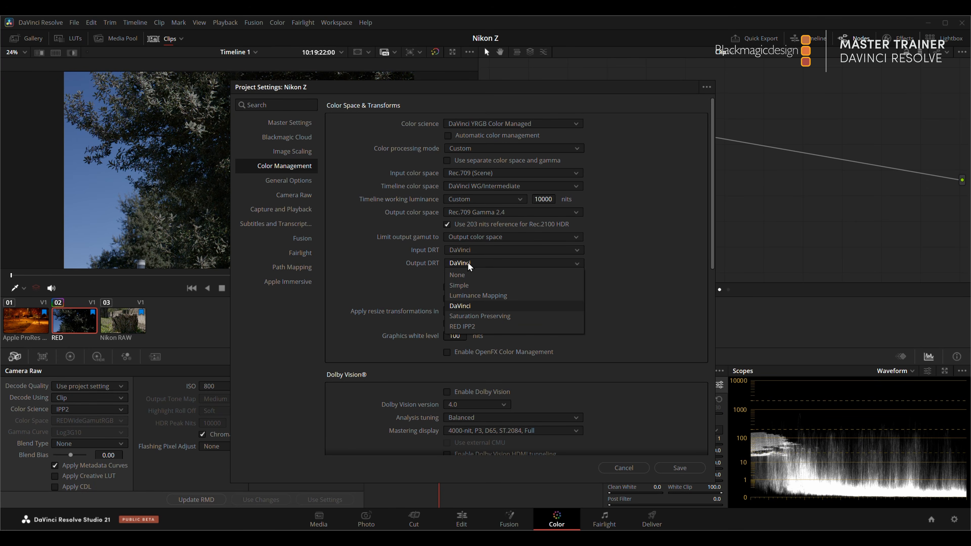
pyautogui.click(483, 327)
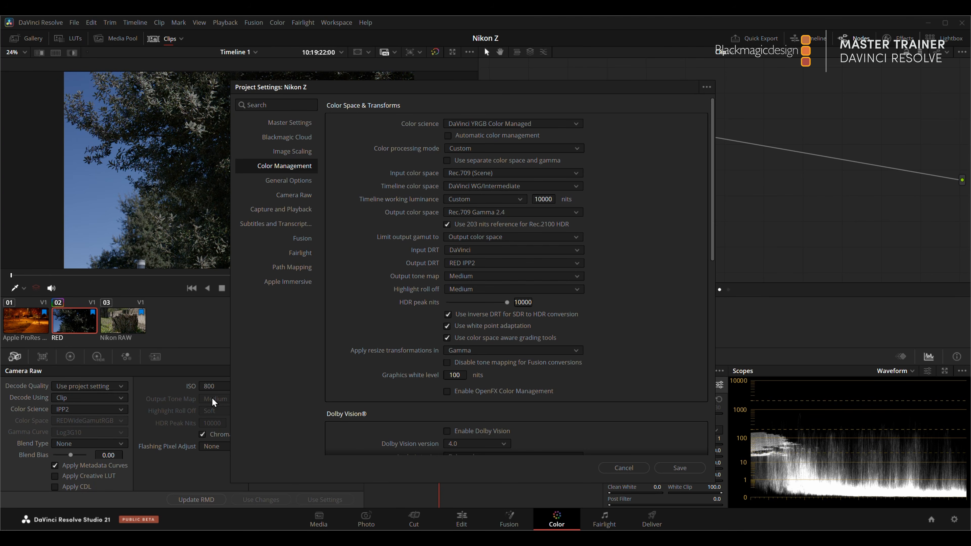
# - Set the output highlight roll off to Soft in the project's color management and save the settings
pyautogui.click(475, 291)
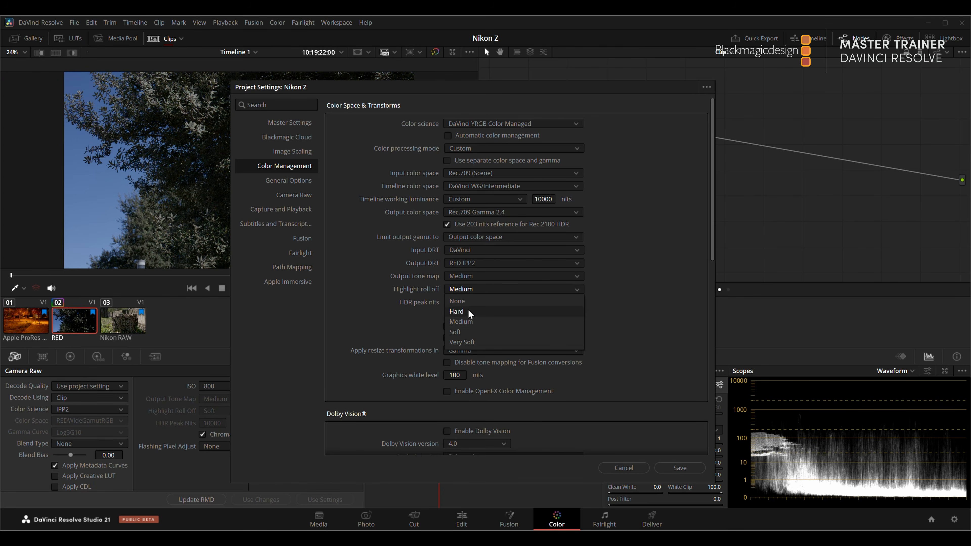
pyautogui.click(467, 332)
pyautogui.moveTo(514, 85); pyautogui.dragTo(667, 81)
pyautogui.click(827, 465)
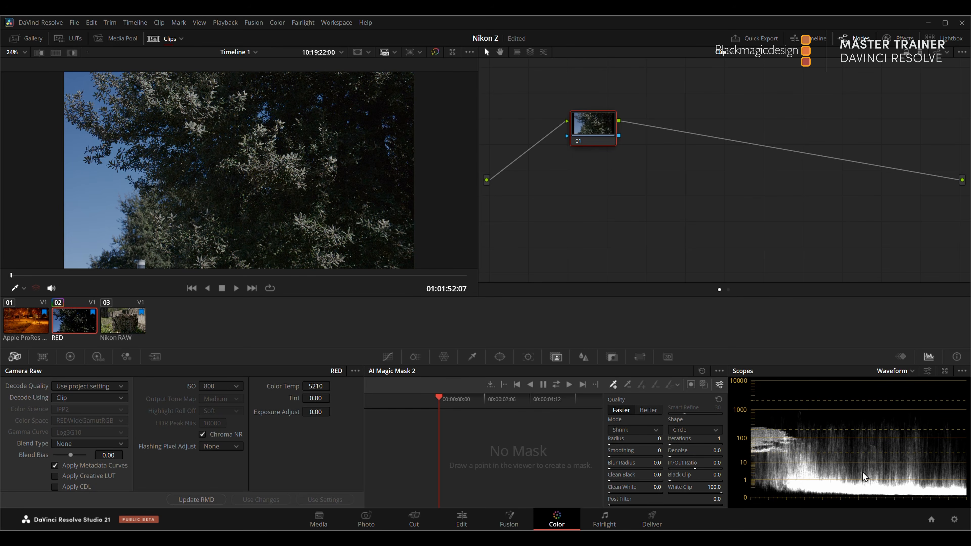
# - Reopen the project's color management settings and try Rec.709 (Scene) as the output color space
pyautogui.click(954, 519)
pyautogui.moveTo(889, 84); pyautogui.dragTo(380, 97)
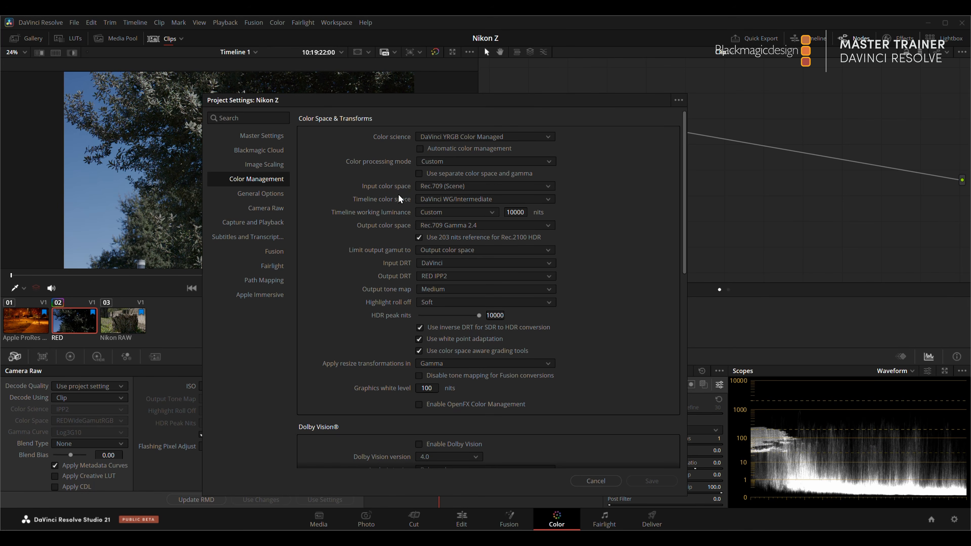
pyautogui.click(477, 225)
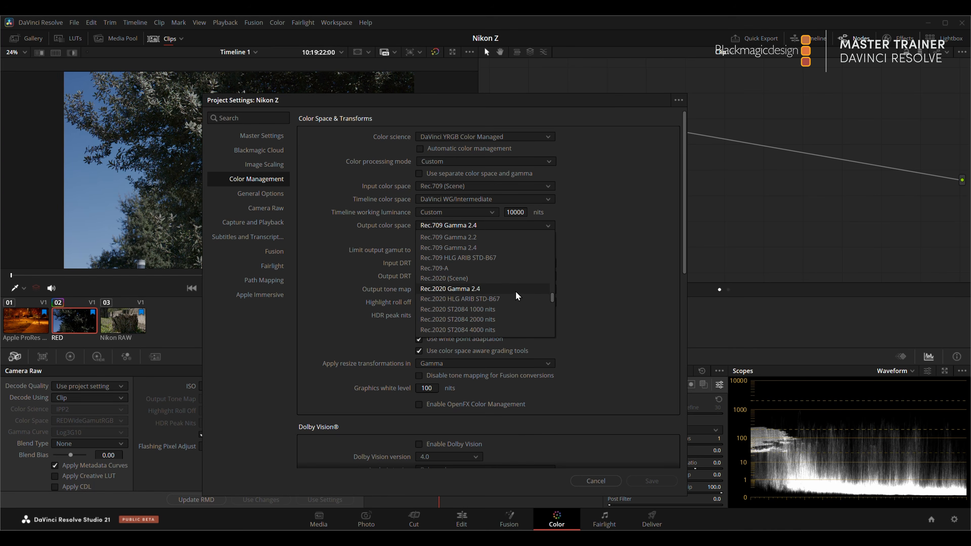
pyautogui.scroll(2, 507, 282)
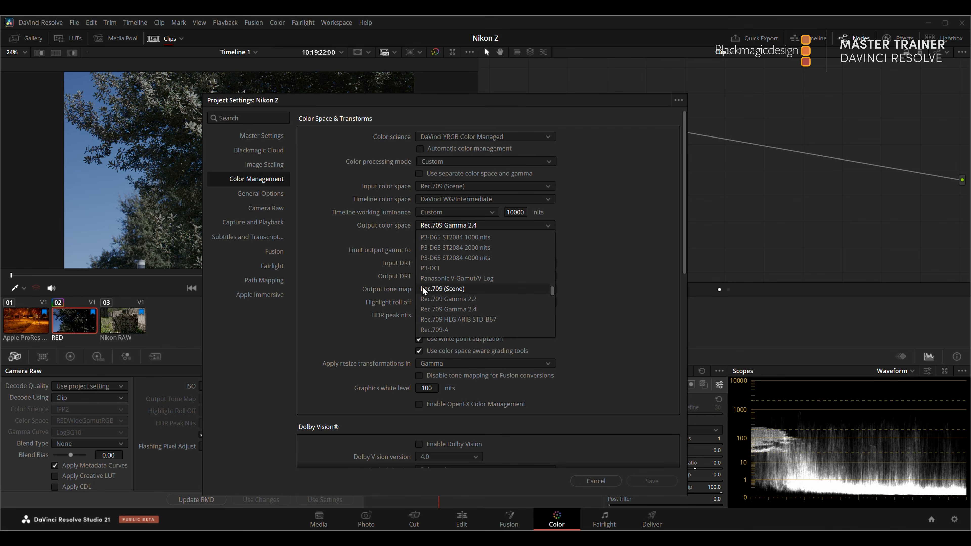
pyautogui.click(453, 289)
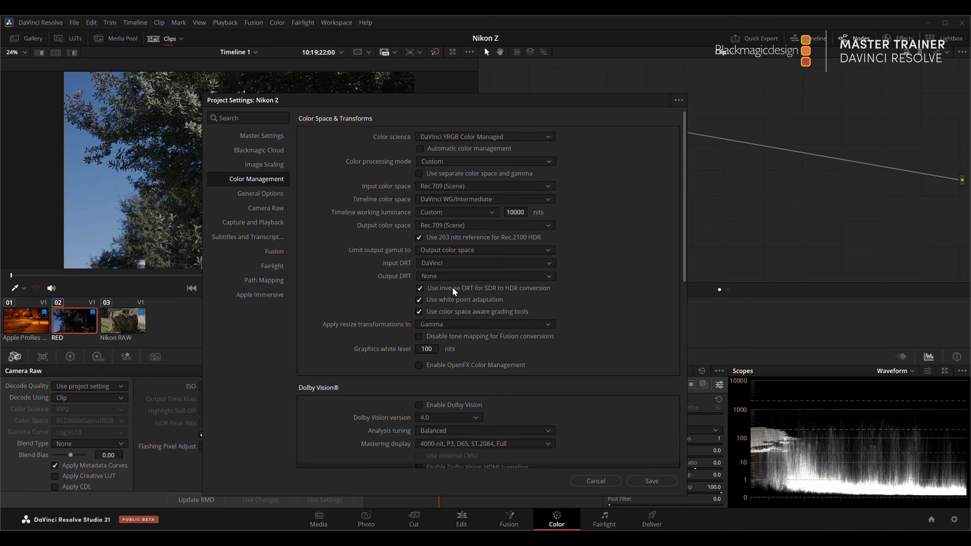
pyautogui.click(435, 277)
pyautogui.click(455, 299)
# - Set the output color space to Rec.709 Gamma 2.4 and the output DRT to RED IPP2, and save the settings
pyautogui.click(458, 225)
pyautogui.click(470, 308)
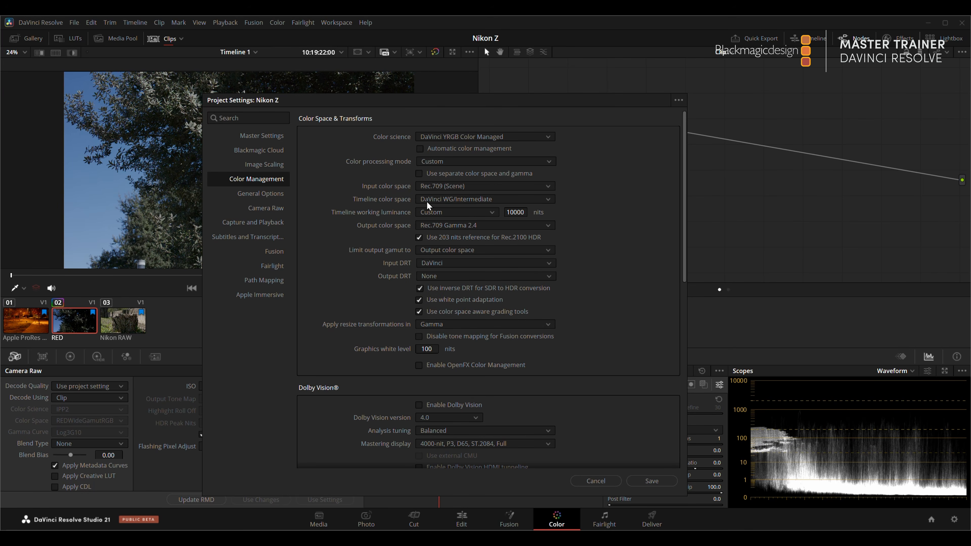
pyautogui.click(451, 276)
pyautogui.click(449, 339)
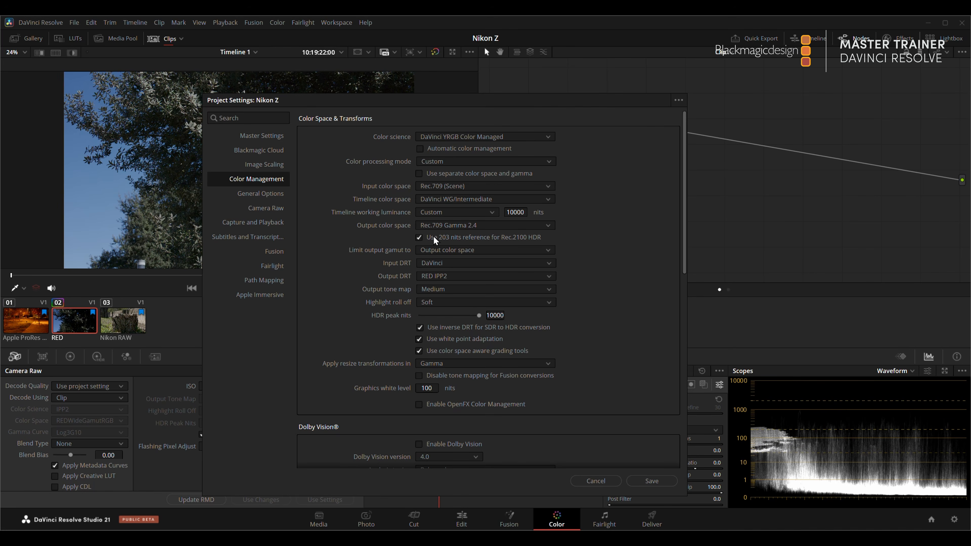
pyautogui.click(639, 478)
# - Set the output gamma of the custom export to Rec.709 in the Deliver page's render settings
pyautogui.click(650, 520)
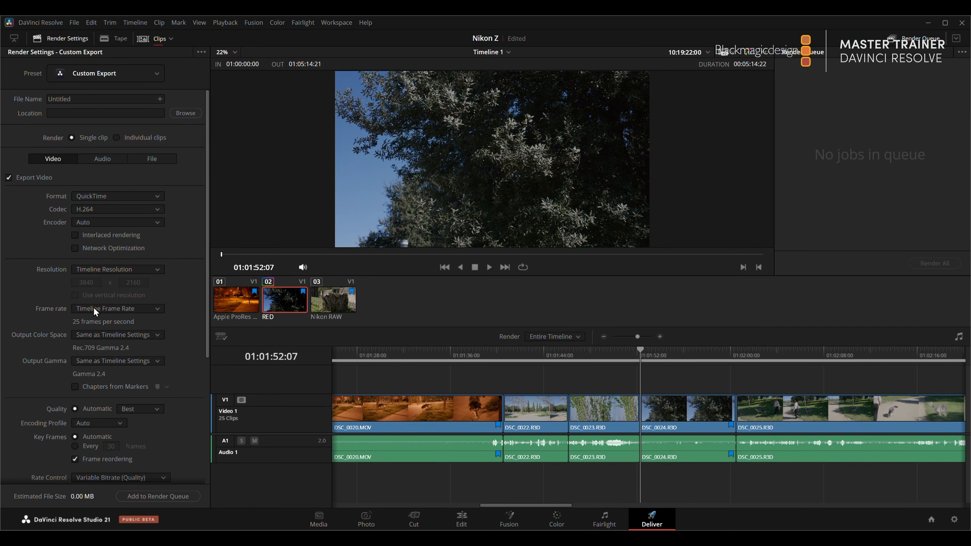
pyautogui.click(114, 361)
pyautogui.scroll(-4, 146, 416)
pyautogui.scroll(-5, 146, 416)
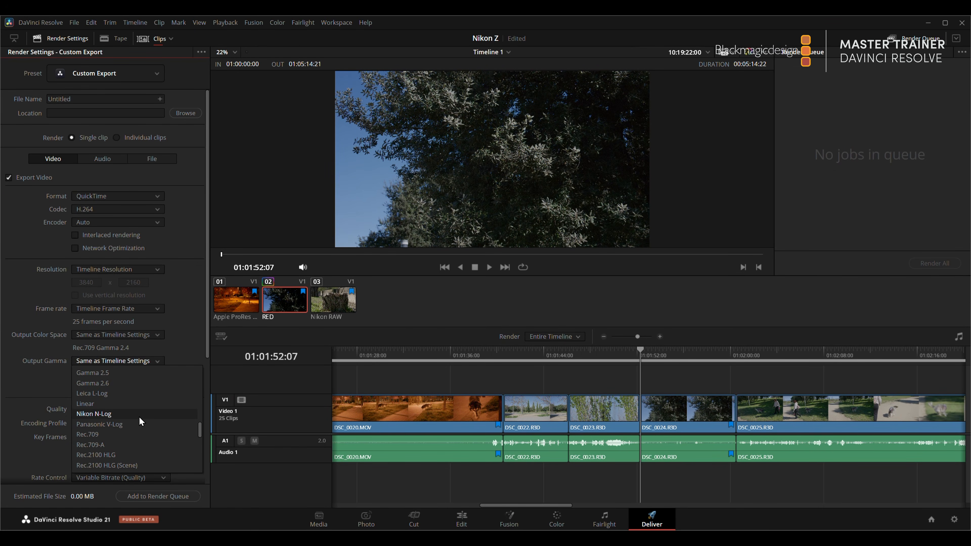
pyautogui.click(103, 431)
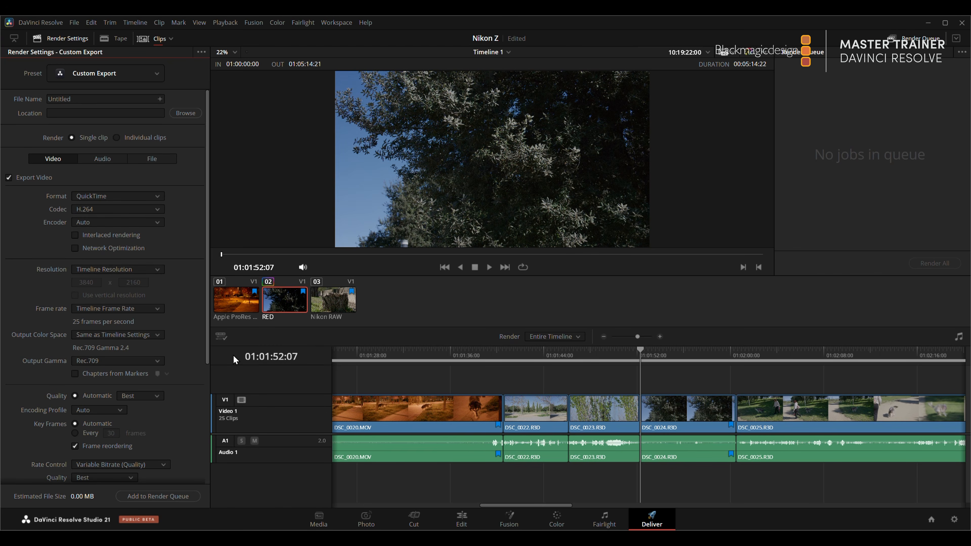
# - Return to the Color page and review the project's color management settings without changing them
pyautogui.click(556, 518)
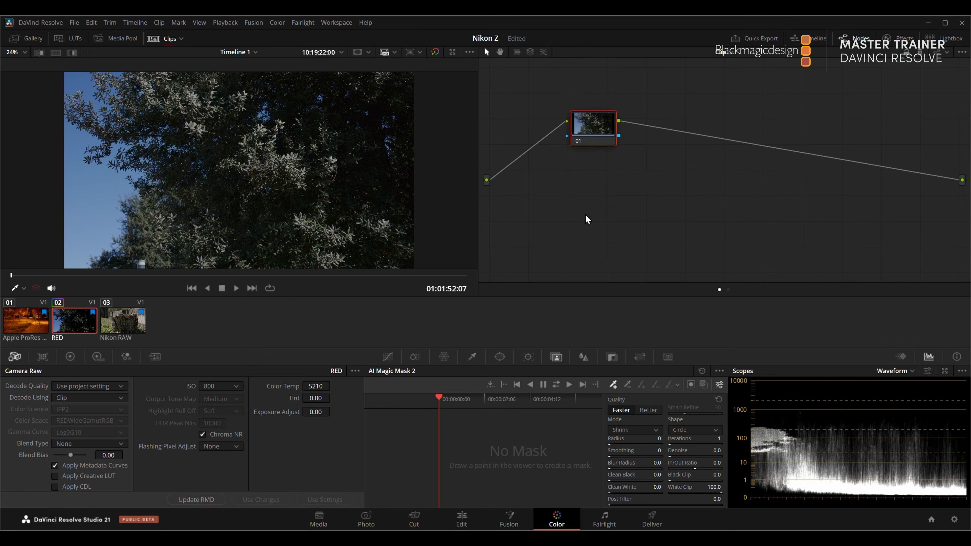
pyautogui.click(953, 519)
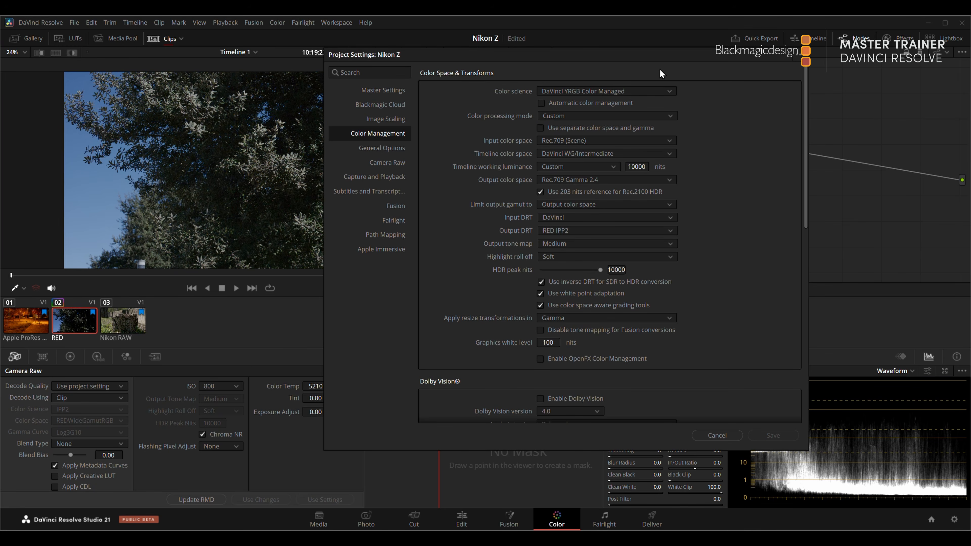
pyautogui.moveTo(645, 51); pyautogui.dragTo(578, 87)
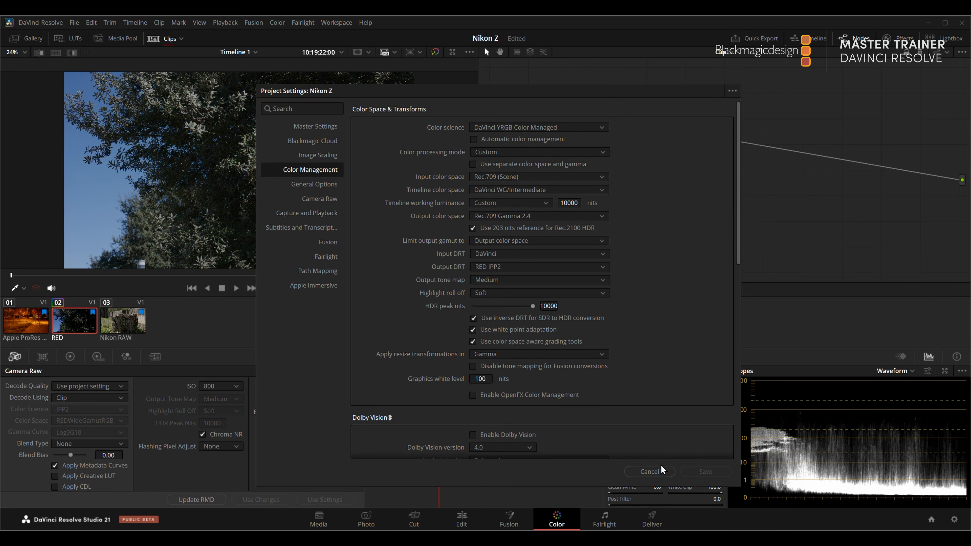
pyautogui.click(649, 471)
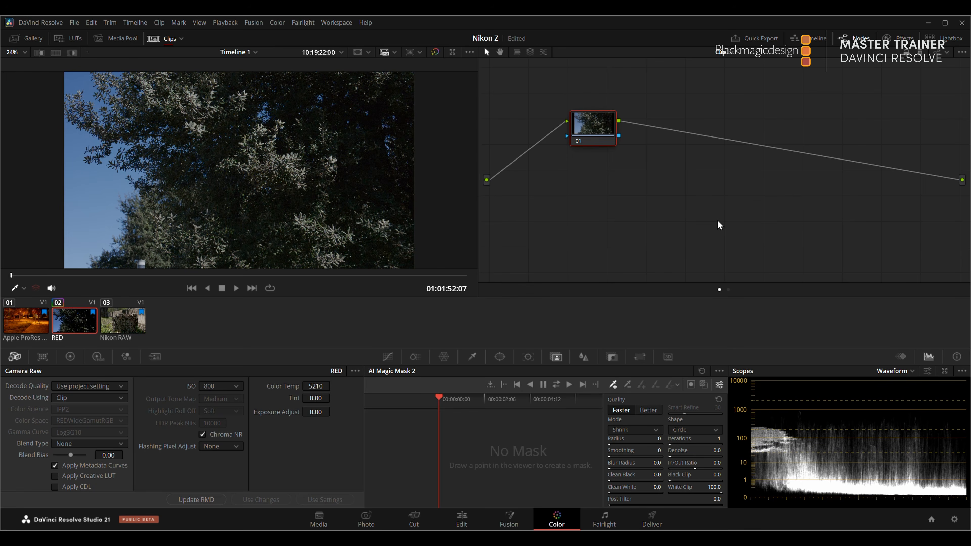
pyautogui.scroll(2, 571, 100)
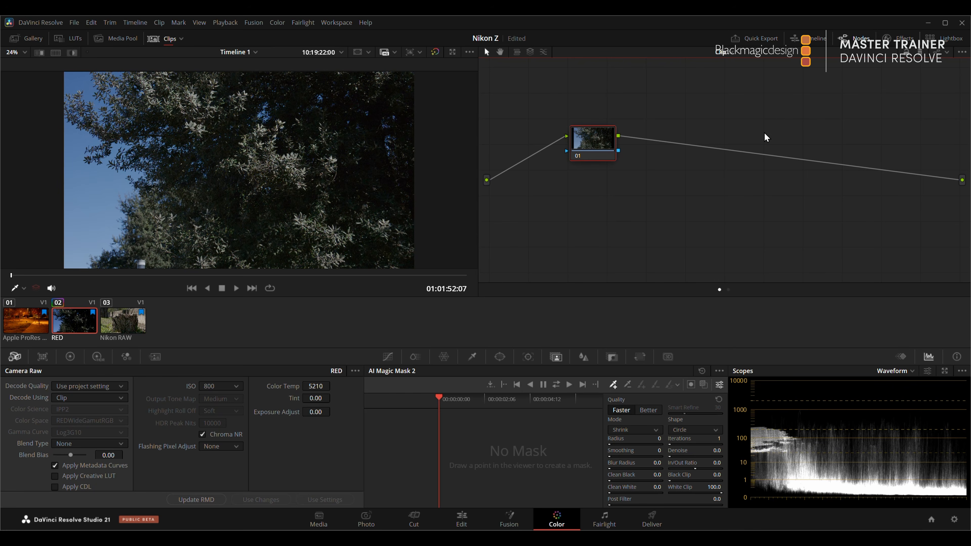
# - Set the project's color science to ACEScct
pyautogui.click(954, 519)
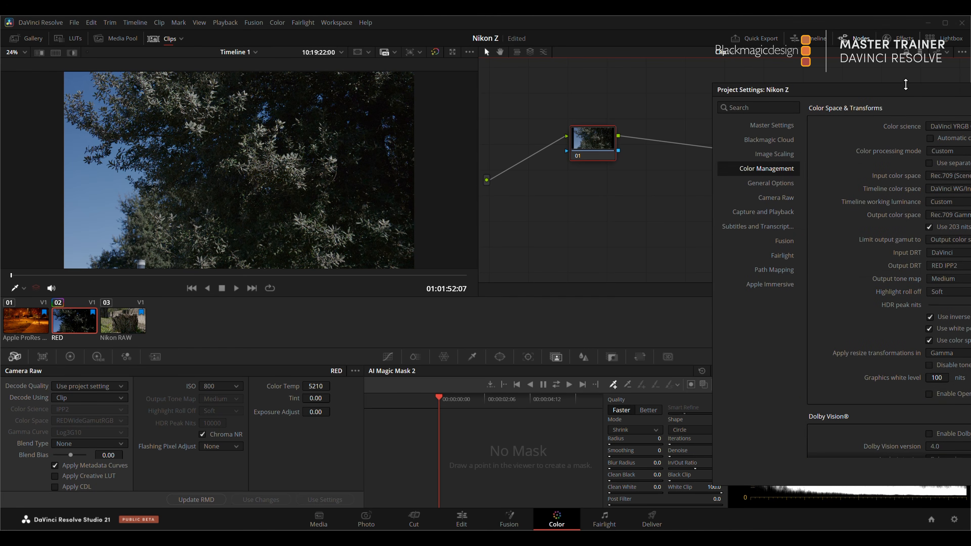
pyautogui.click(565, 123)
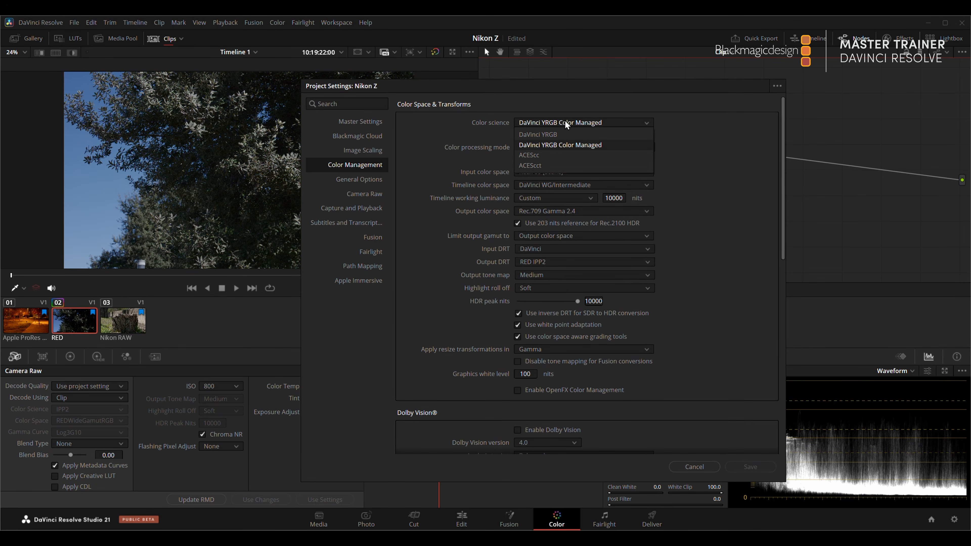
pyautogui.click(539, 161)
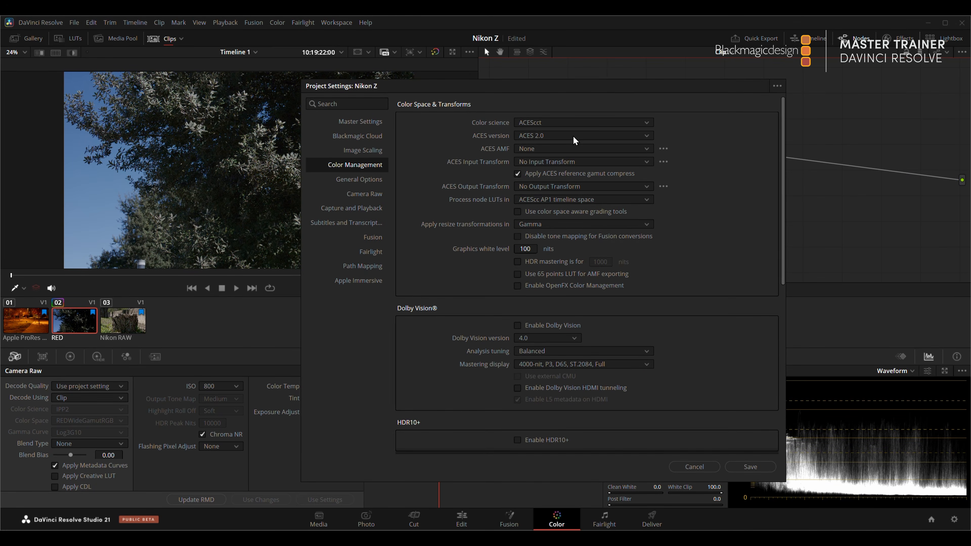
# - Set the ACES output transform to Rec.709 BT.1886 and save the project settings
pyautogui.click(540, 187)
pyautogui.scroll(-5, 569, 252)
pyautogui.scroll(-2, 571, 251)
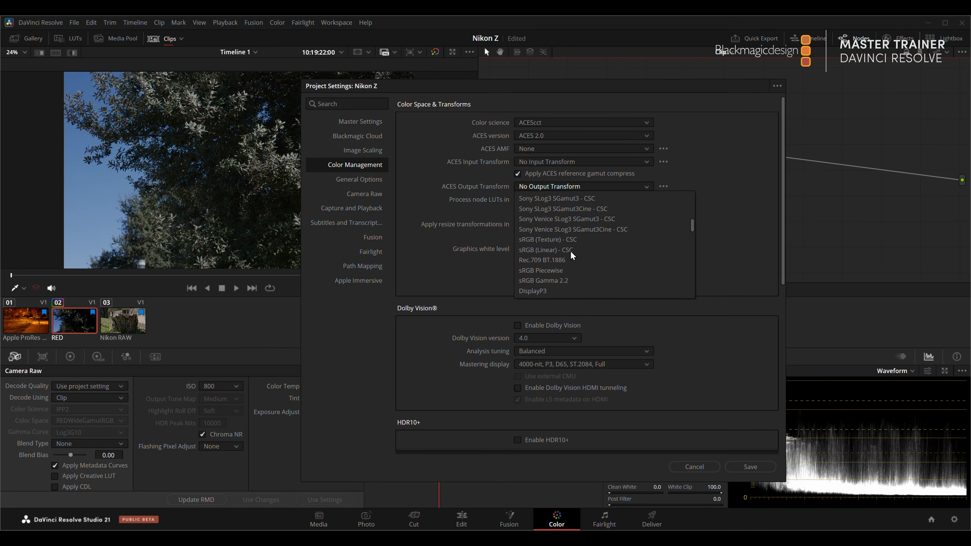
pyautogui.click(544, 269)
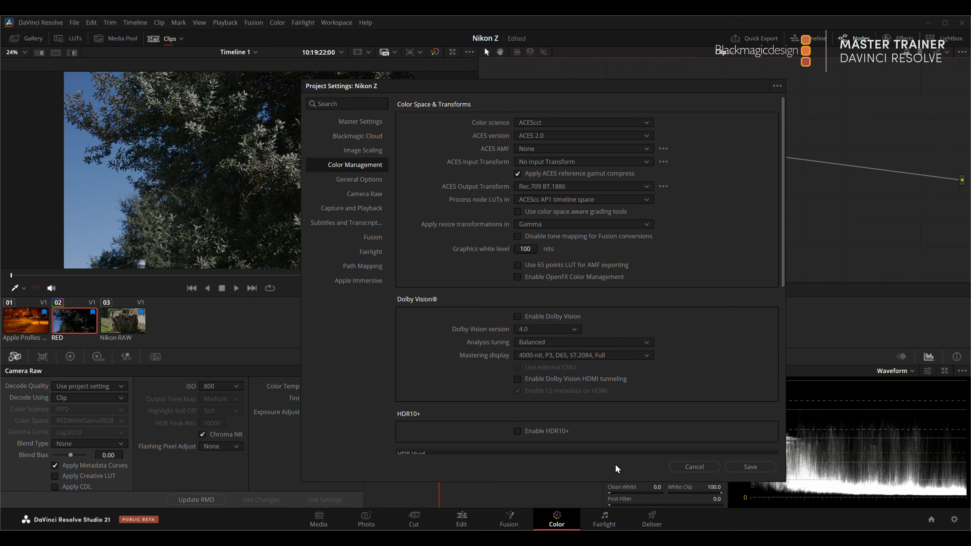
pyautogui.click(750, 467)
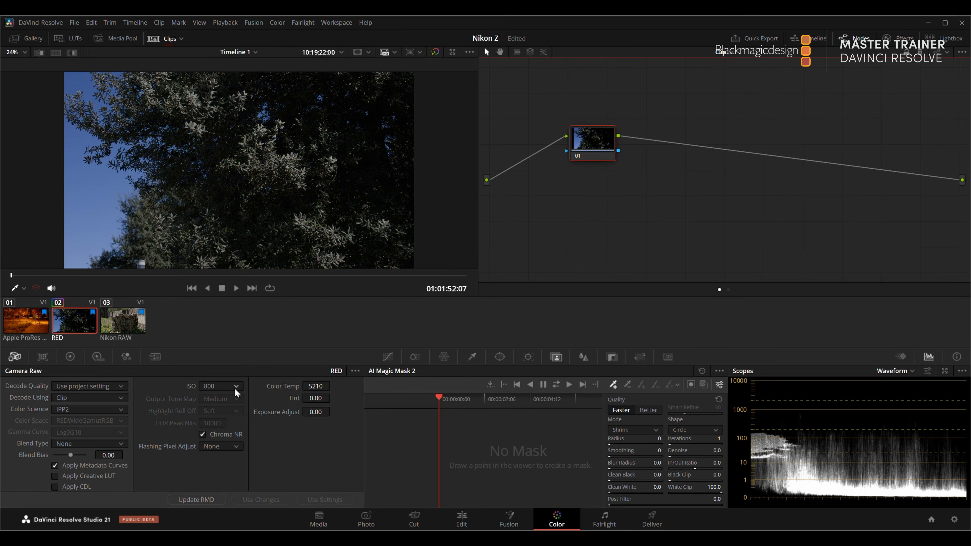
# - Examine the RED clip's raw tone map and highlight roll-off fields and the project's ACES color management settings
pyautogui.click(210, 418)
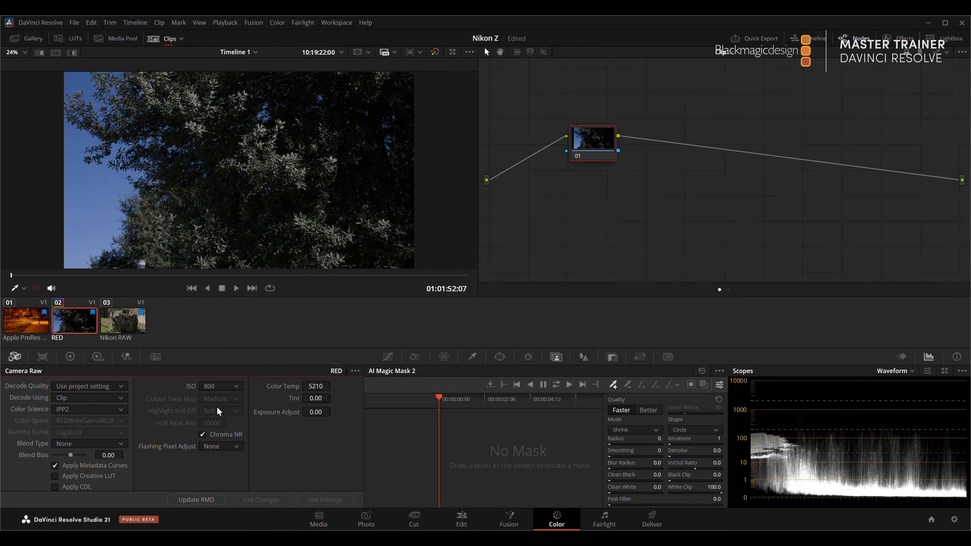
pyautogui.click(490, 197)
pyautogui.click(954, 519)
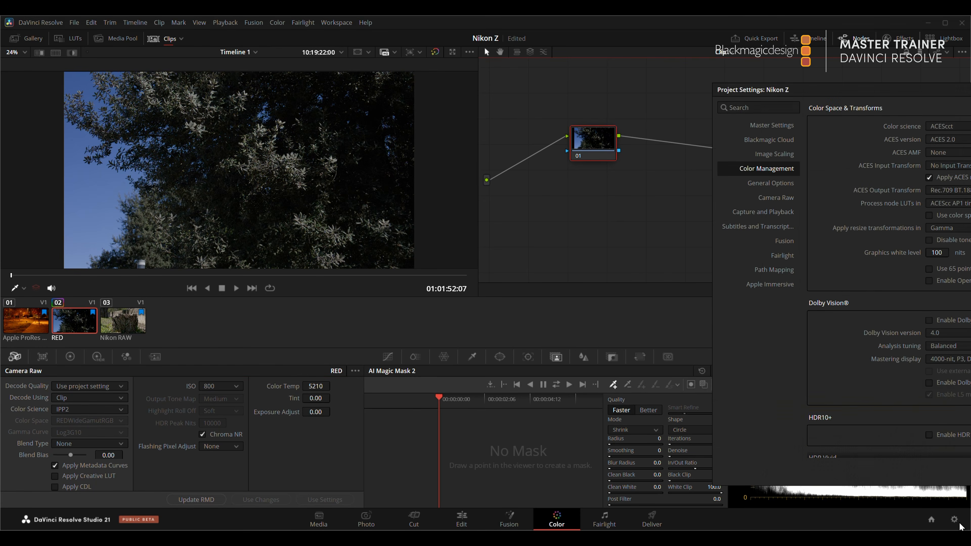
pyautogui.moveTo(899, 90); pyautogui.dragTo(381, 78)
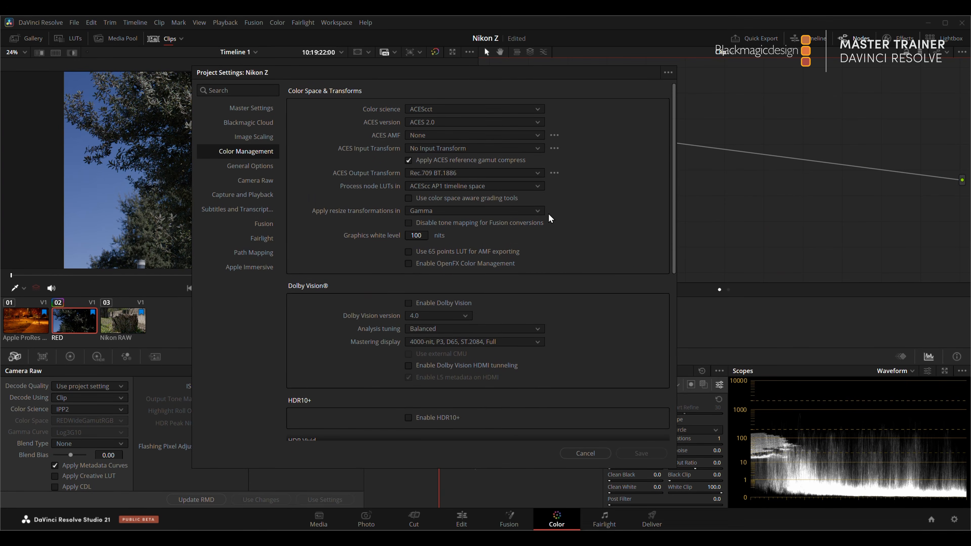
pyautogui.click(585, 453)
# - Move node 01 slightly up in the node graph and save the project
pyautogui.moveTo(605, 142); pyautogui.dragTo(614, 116)
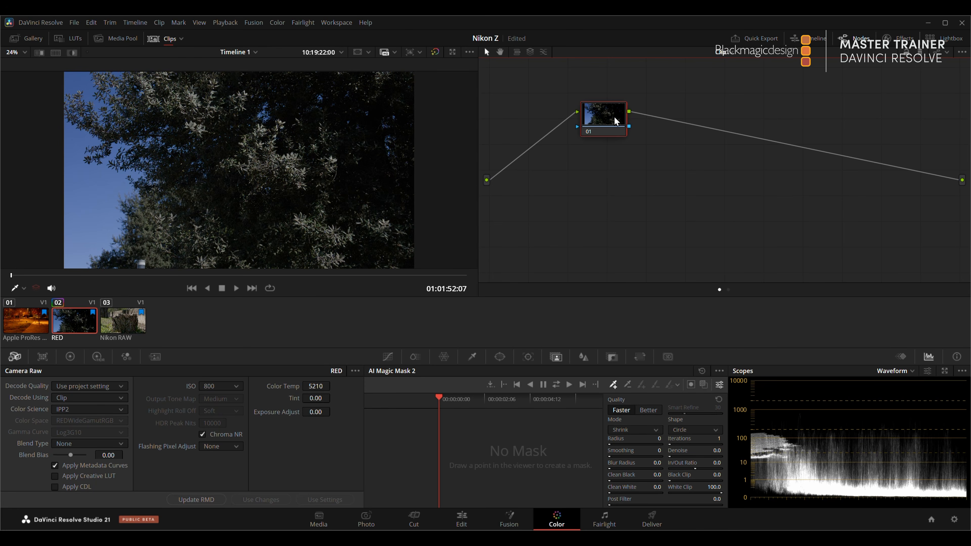
pyautogui.hotkey('ctrl', 's')
# - Set the project's color science to DaVinci YRGB Color Managed and turn off automatic color management
pyautogui.click(954, 520)
pyautogui.click(538, 153)
pyautogui.click(524, 160)
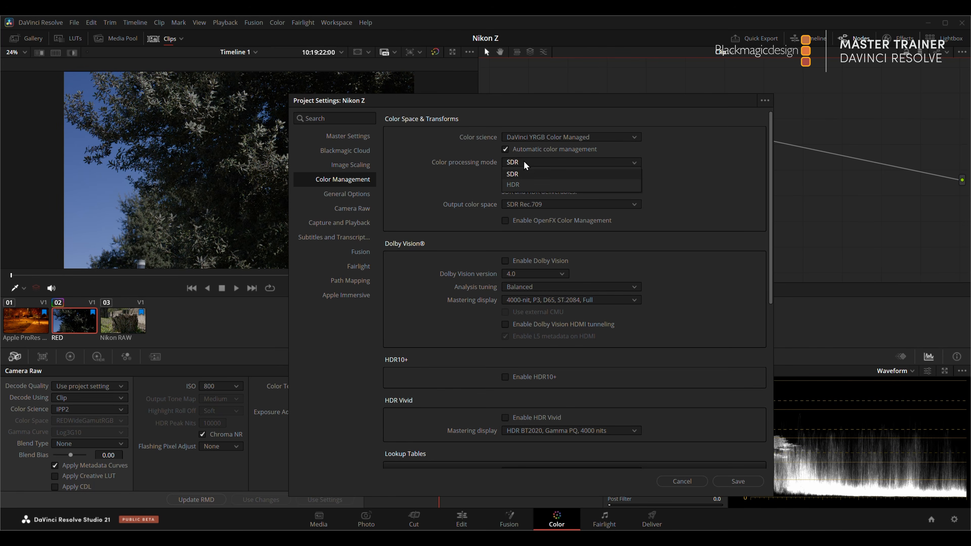
pyautogui.click(509, 148)
# - Load the HDR DaVinci Wide Gamut Intermediate color processing preset and switch the mode to Custom
pyautogui.click(532, 161)
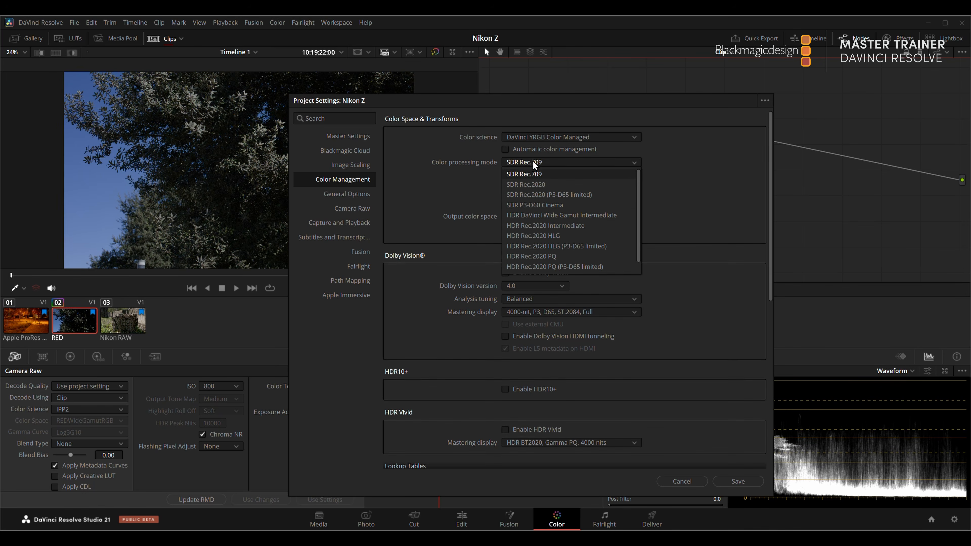
pyautogui.click(574, 215)
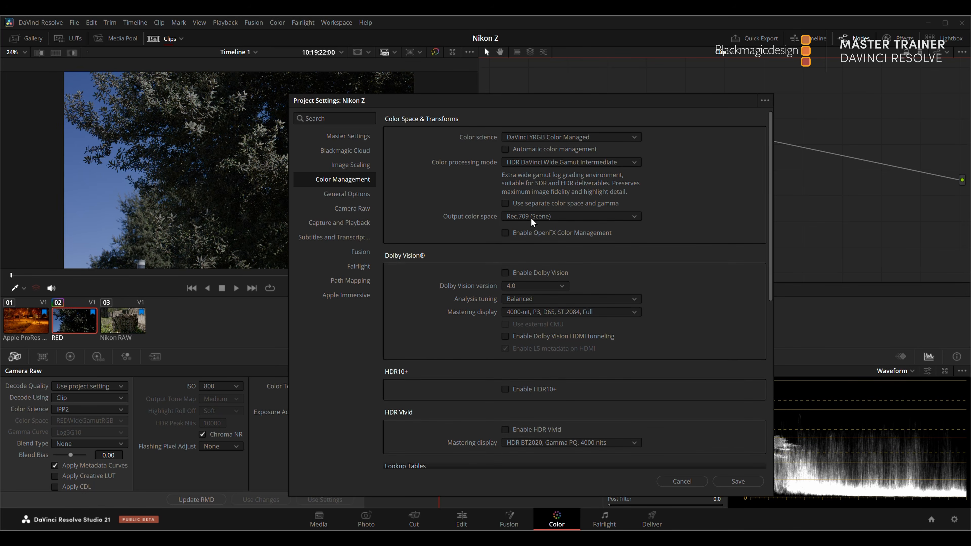
pyautogui.click(536, 162)
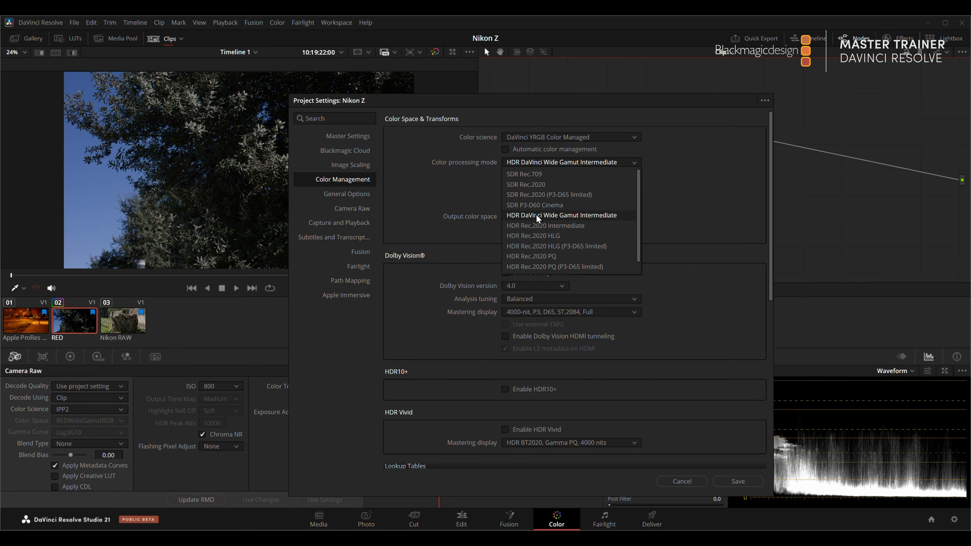
pyautogui.click(534, 266)
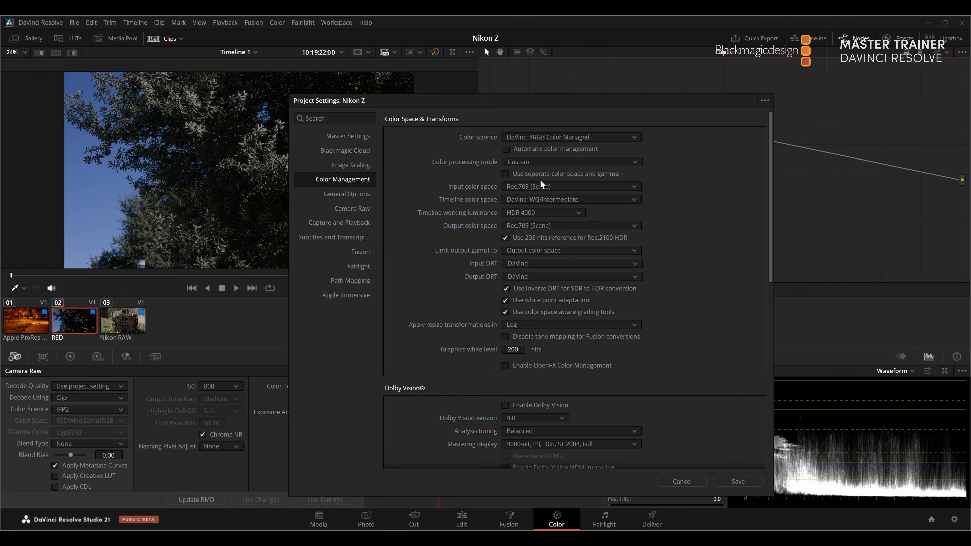
# - Set the output color space to Rec.709 Gamma 2.4 and the output DRT to RED IPP2, and close the settings without saving
pyautogui.click(549, 198)
pyautogui.click(484, 219)
pyautogui.click(526, 225)
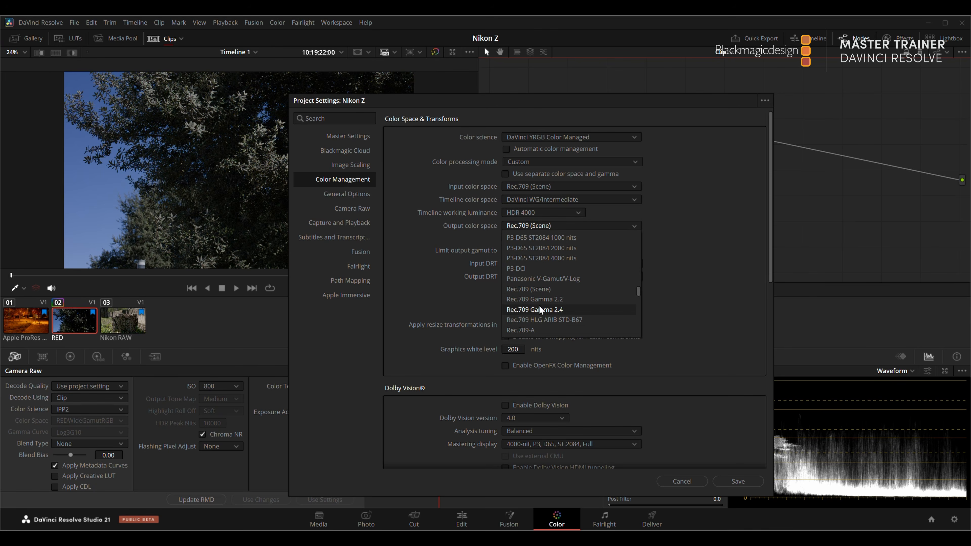
pyautogui.click(538, 305)
pyautogui.click(526, 276)
pyautogui.click(522, 340)
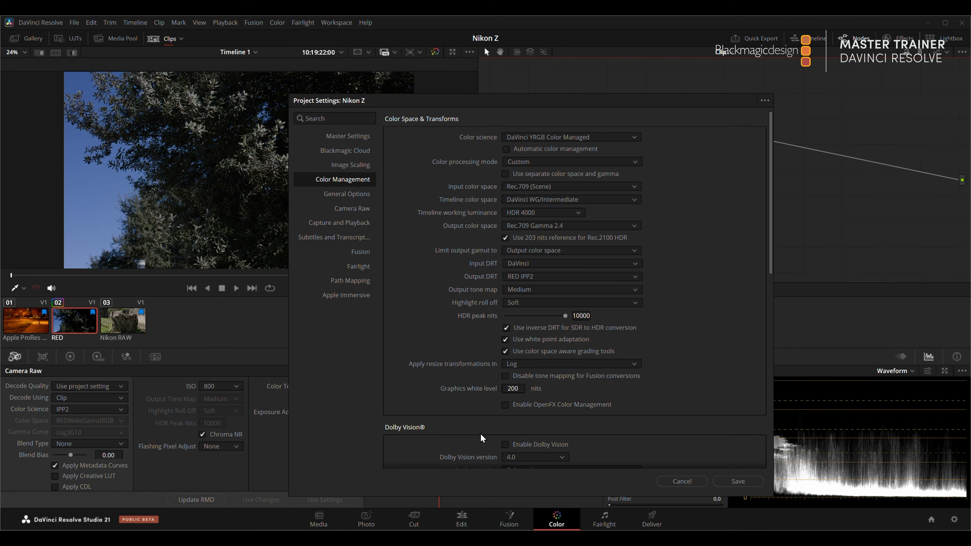
pyautogui.click(682, 481)
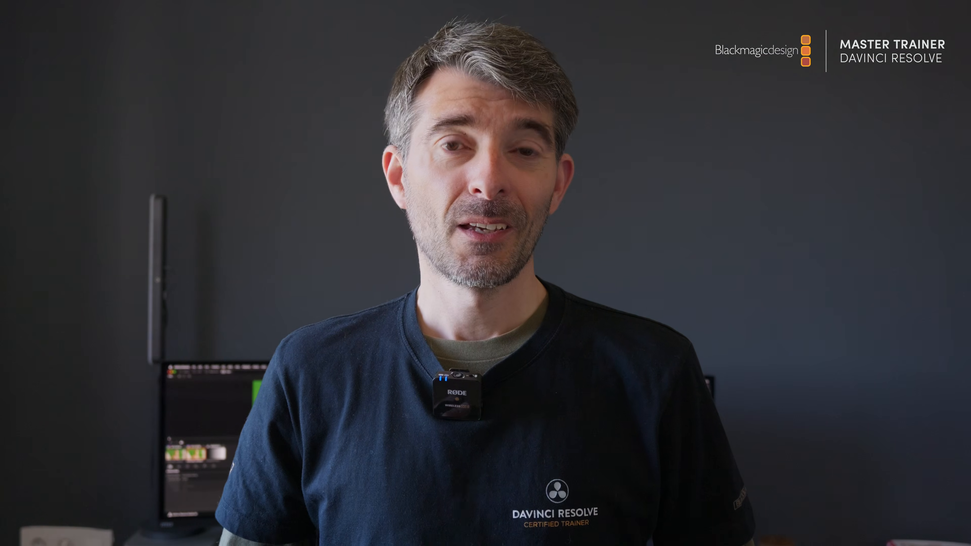